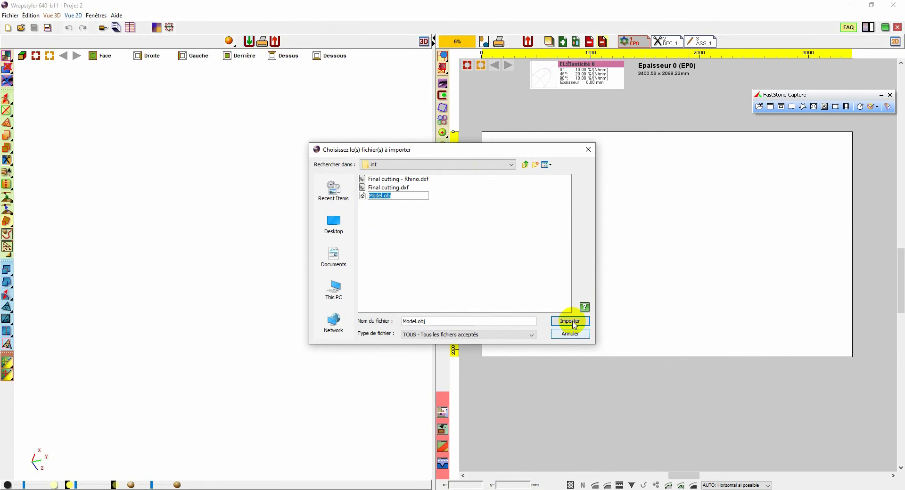
- Cancel the file import dialog and bring Model.obj from the int folder in File Explorer into the empty 3D view
left_click(568, 334)
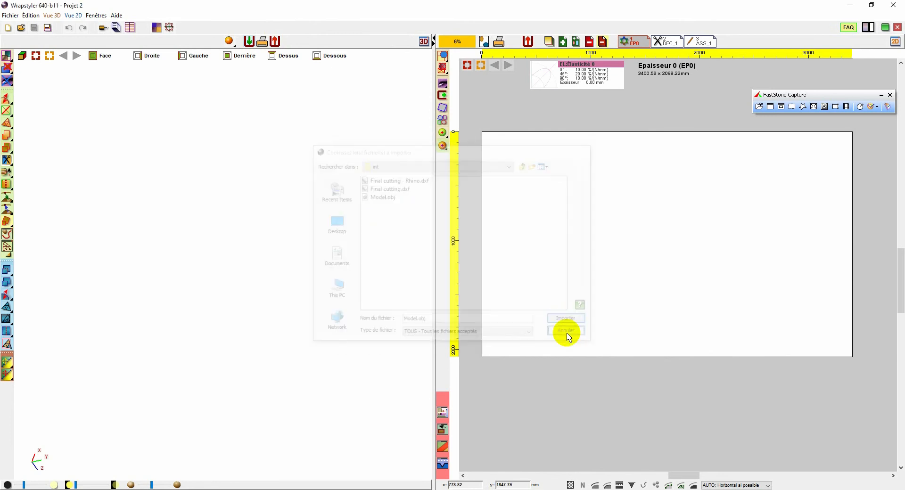
key("alt+Tab")
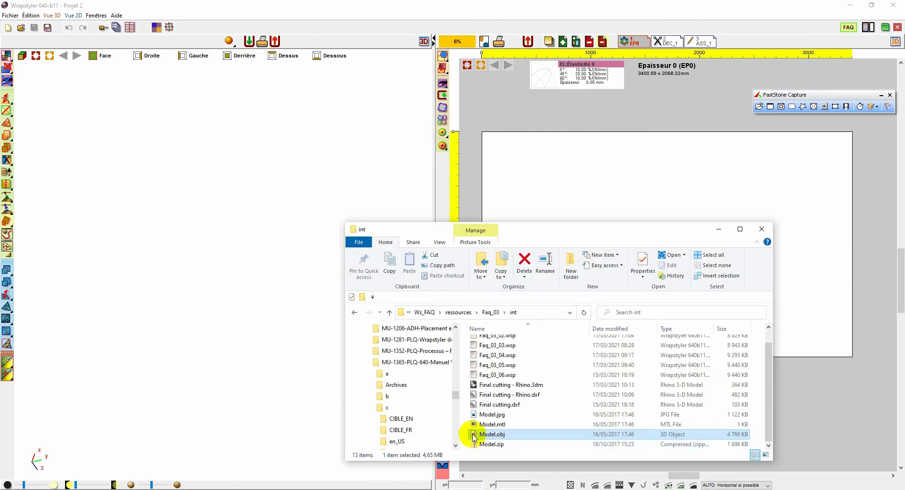
left_click_drag(473, 434, 270, 348)
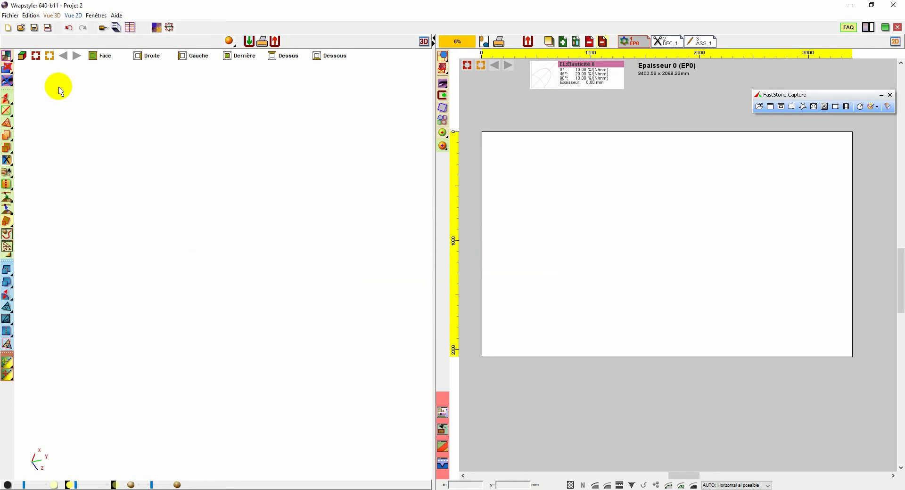
- Fit the imported model in the 3D view and examine the seat and stool from several sides
left_click(51, 63)
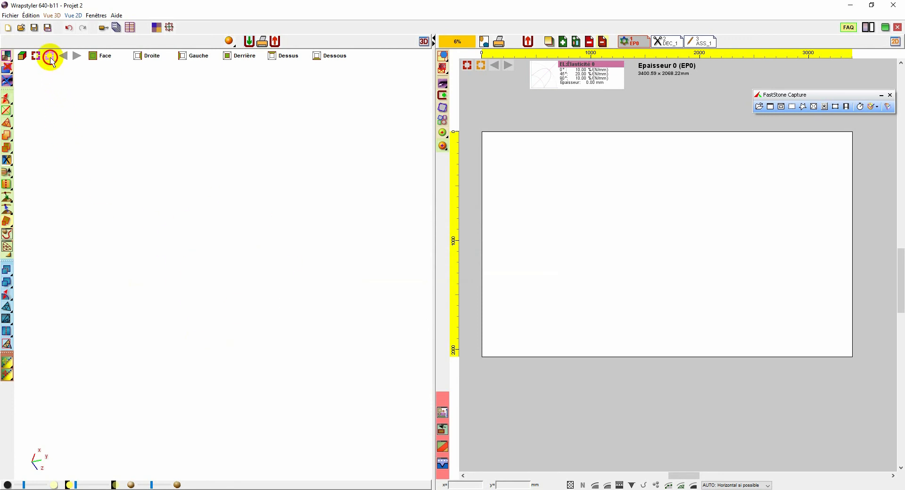
left_click_drag(75, 169, 110, 168)
scroll(200, 238, "up", 5)
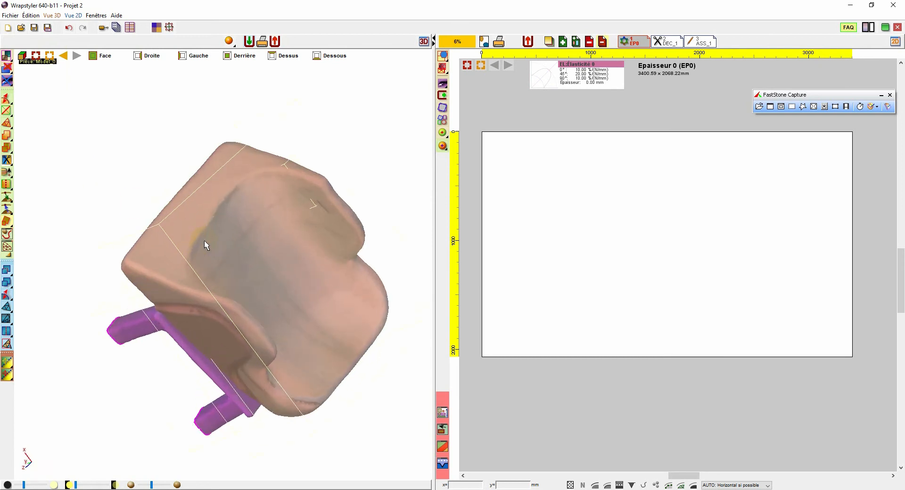
left_click_drag(133, 184, 120, 167)
right_click_drag(120, 166, 114, 168)
scroll(115, 167, "up", 2)
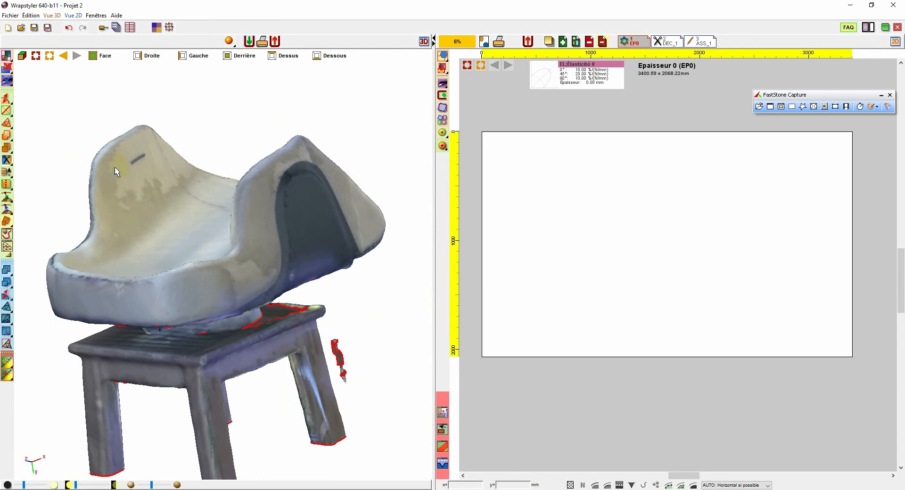
mouse_move(117, 165)
middle_mouse_down()
mouse_move(146, 162)
mouse_move(121, 146)
middle_mouse_up()
left_click(208, 125)
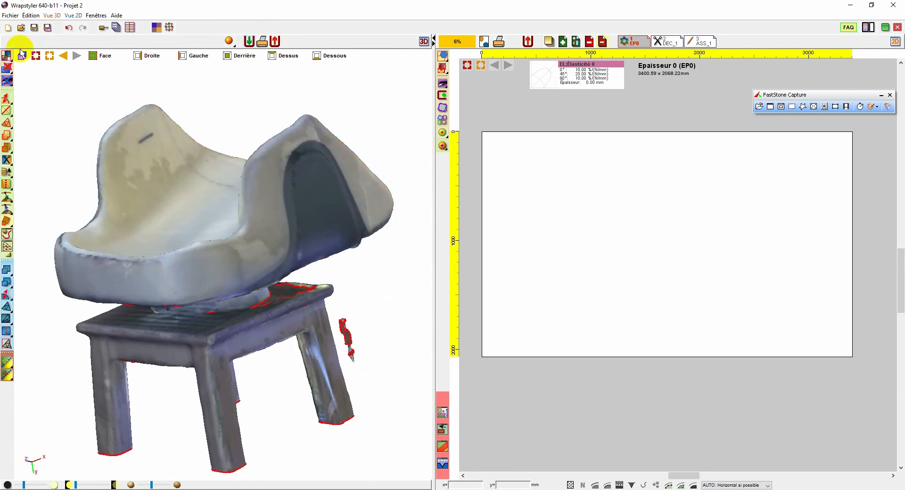
- Open the OBJ import settings in the global preferences and reposition the preferences window
left_click(11, 16)
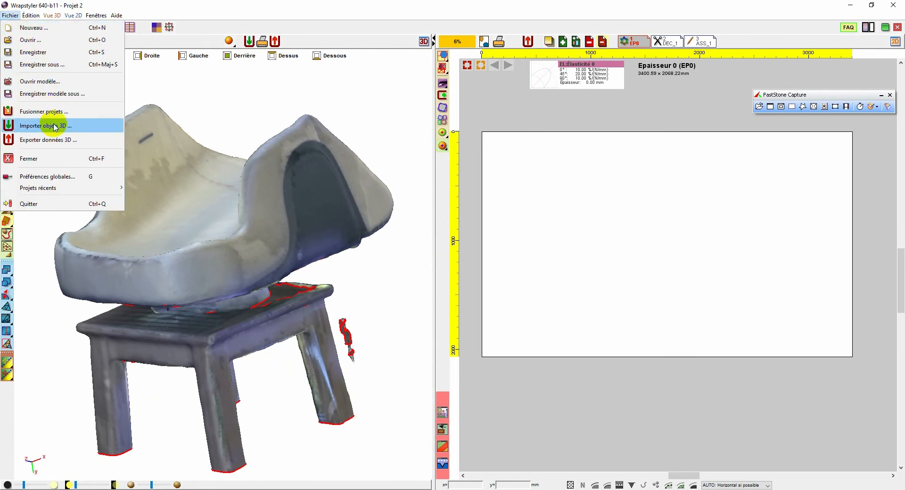
left_click(70, 177)
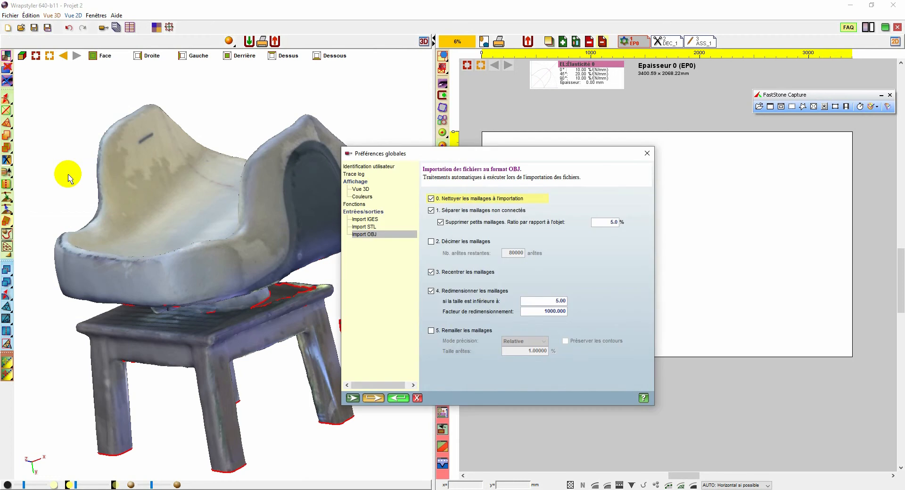
key("Up")
key("Up")
key("Up")
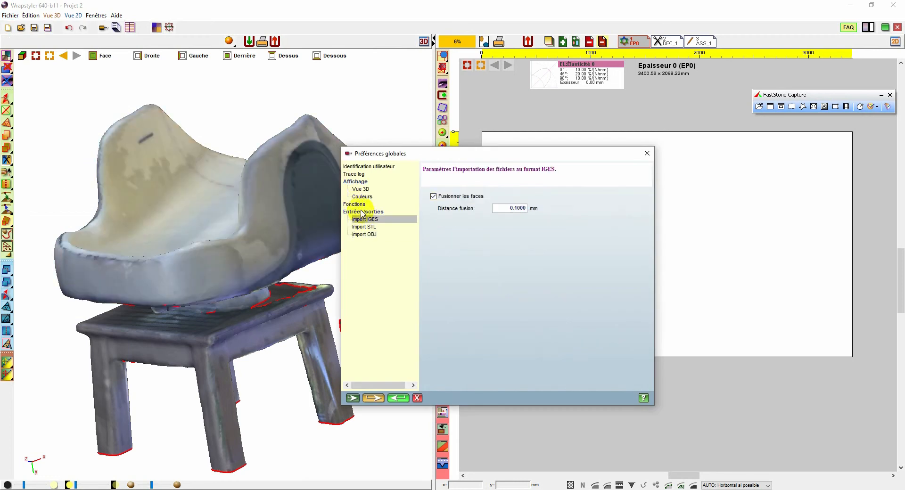
left_click(362, 235)
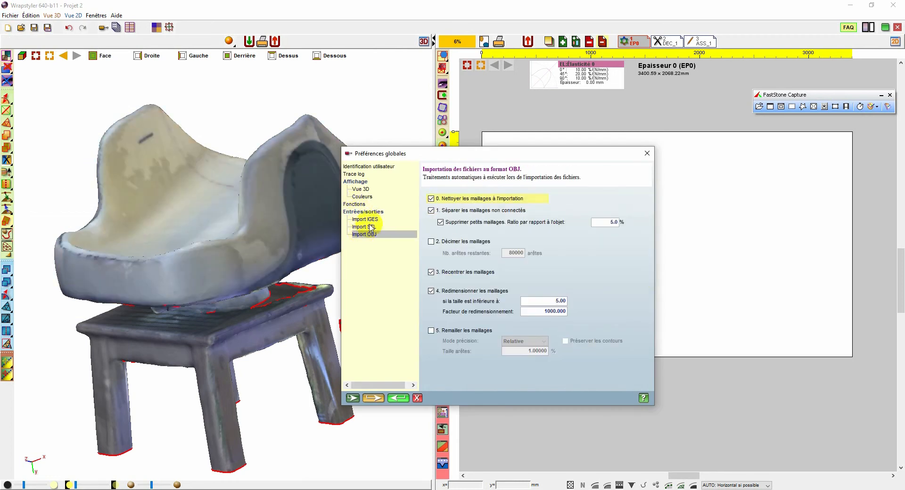
left_click_drag(422, 159, 385, 130)
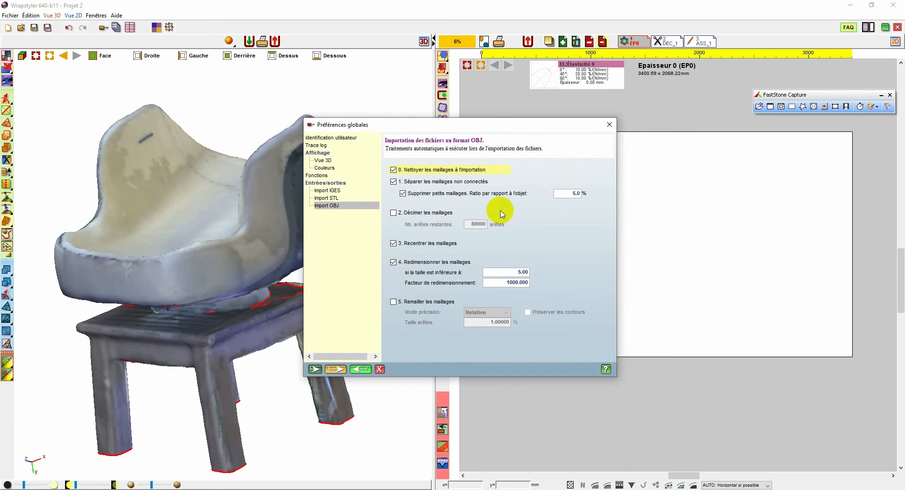
- Try switching the mesh cleaning, unconnected-mesh separation and small-mesh removal options for OBJ imports off and on
left_click(436, 169)
left_click(435, 168)
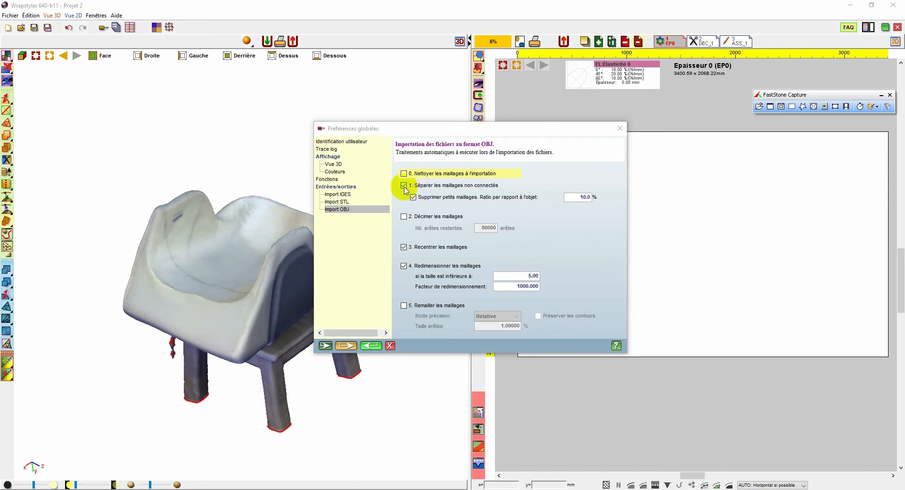
left_click(404, 187)
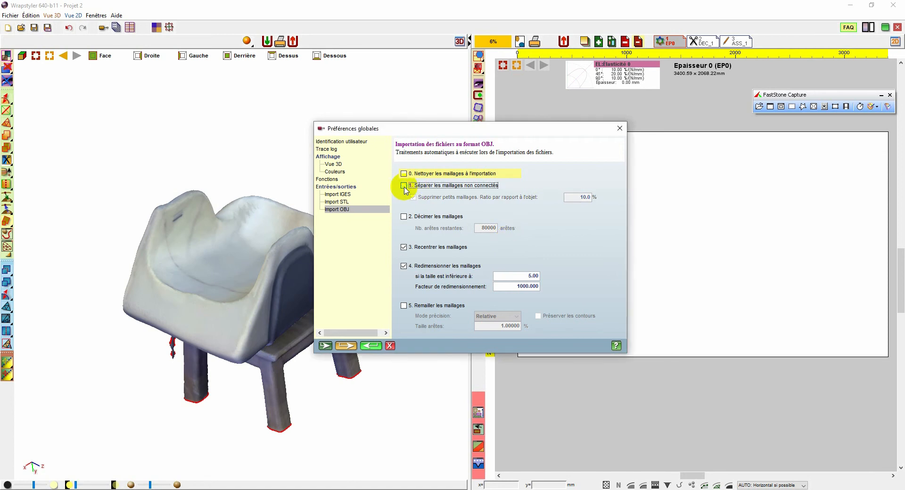
left_click(404, 188)
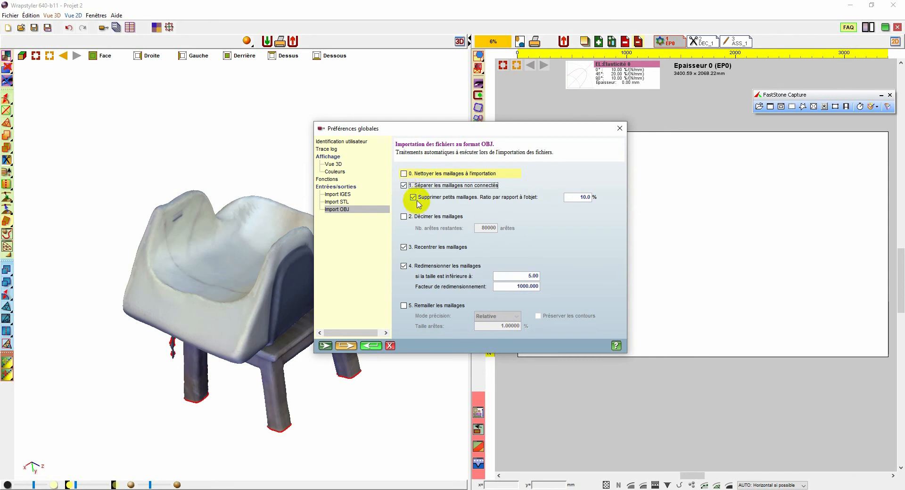
left_click(414, 200)
left_click(415, 200)
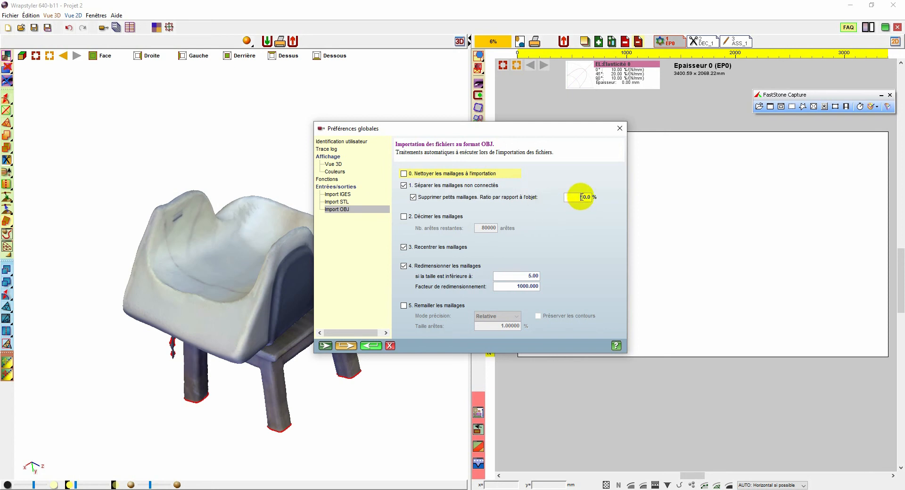
- Set the ratio for removing small meshes on OBJ import to 5.0 %
left_click_drag(572, 197, 603, 196)
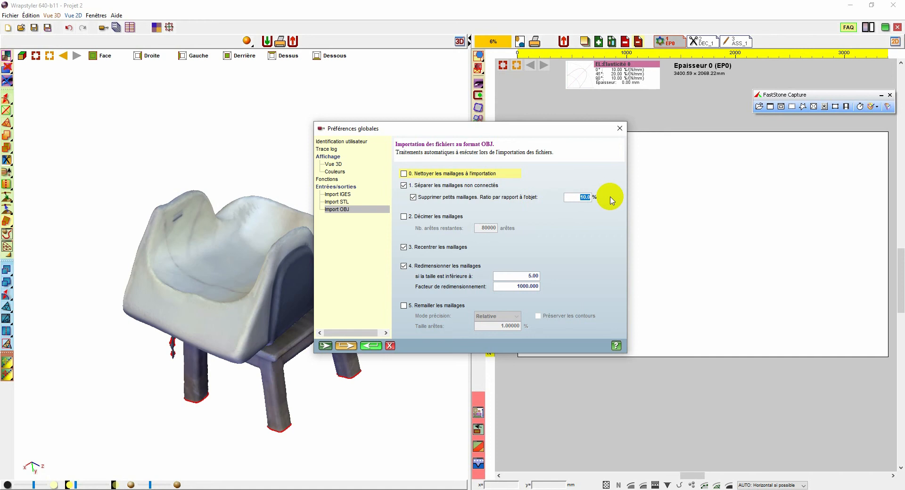
type("5.0")
double_click(581, 196)
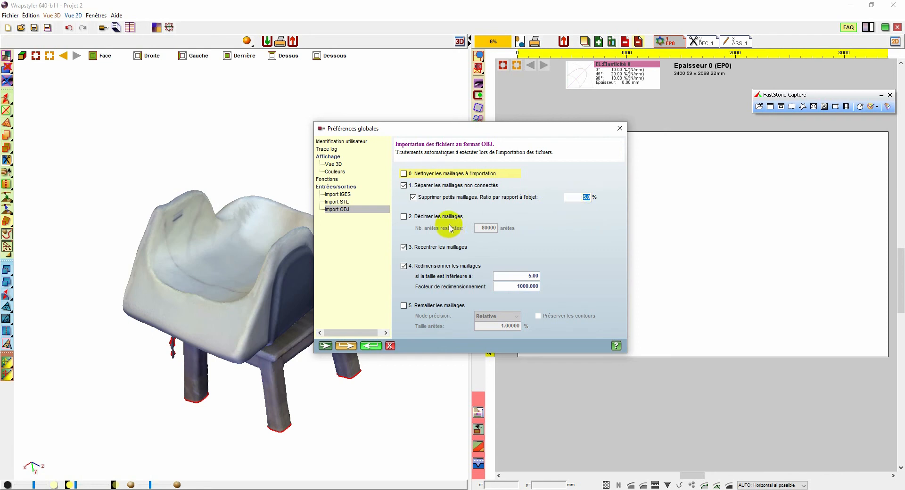
- Try toggling the mesh decimation, recentring and resizing options, and look over the resize threshold and factor
left_click(410, 218)
left_click(410, 218)
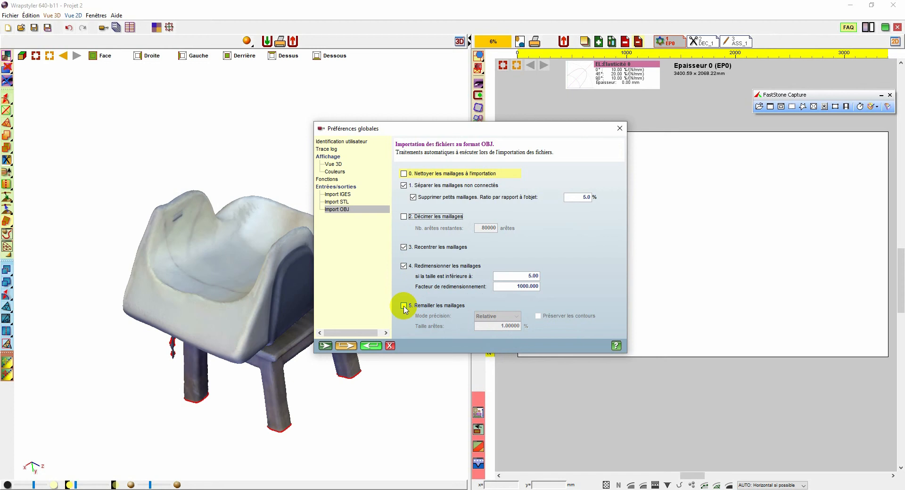
double_click(430, 249)
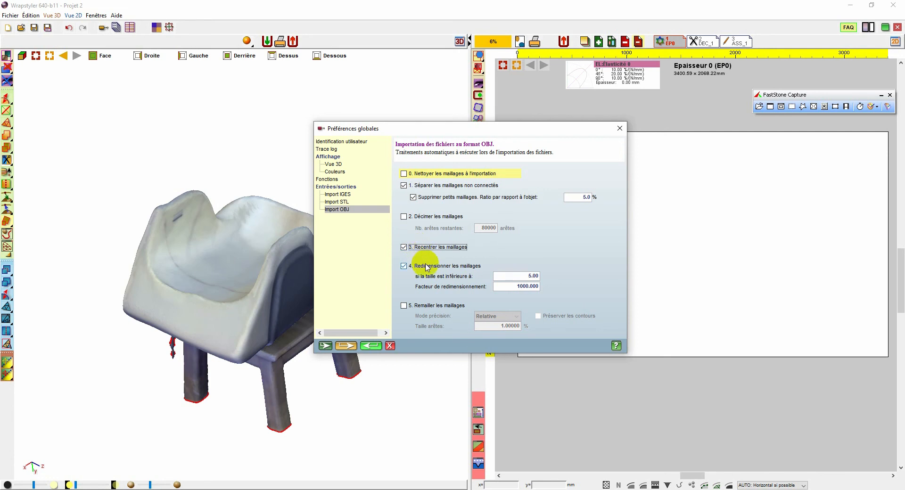
left_click(427, 267)
left_click(427, 267)
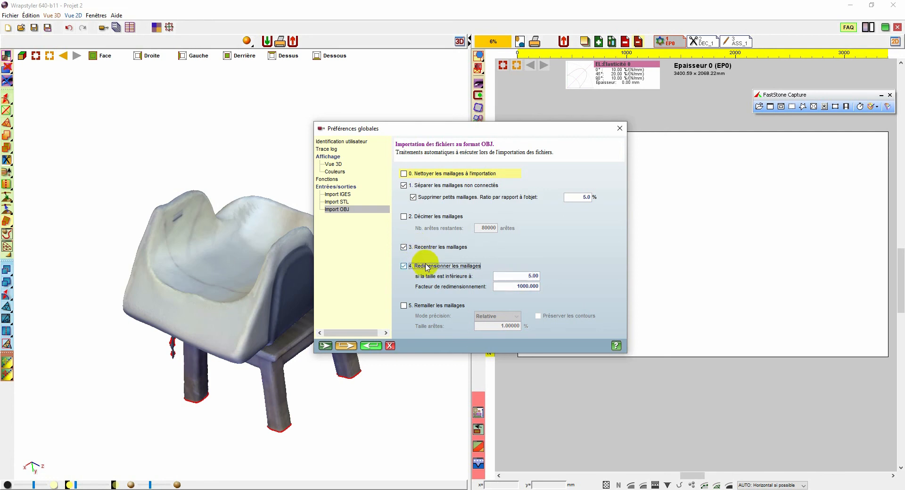
double_click(533, 275)
left_click_drag(535, 275, 592, 281)
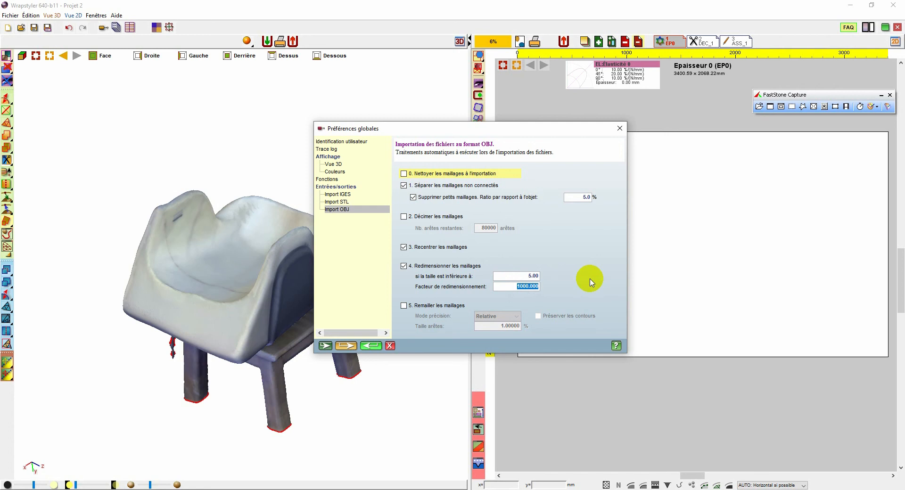
left_click(516, 287)
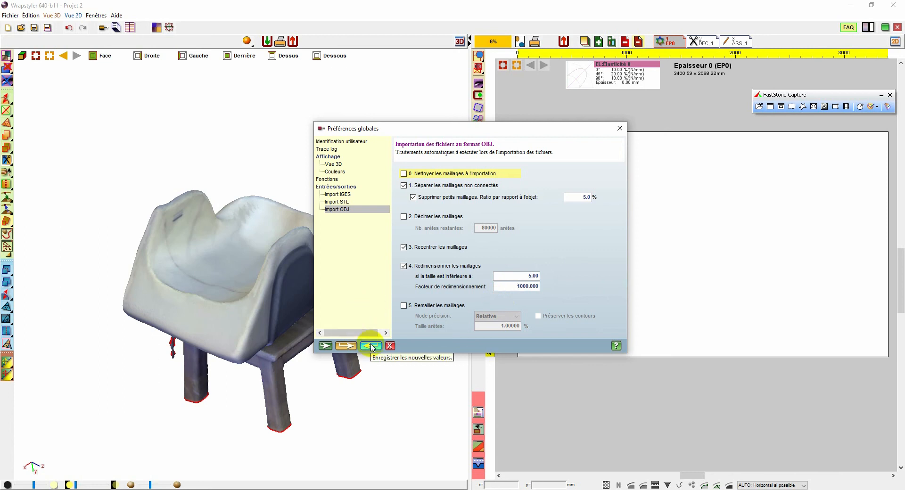
- Set the common colour for all imported objects to pale yellow, then save and close the global preferences
left_click(328, 188)
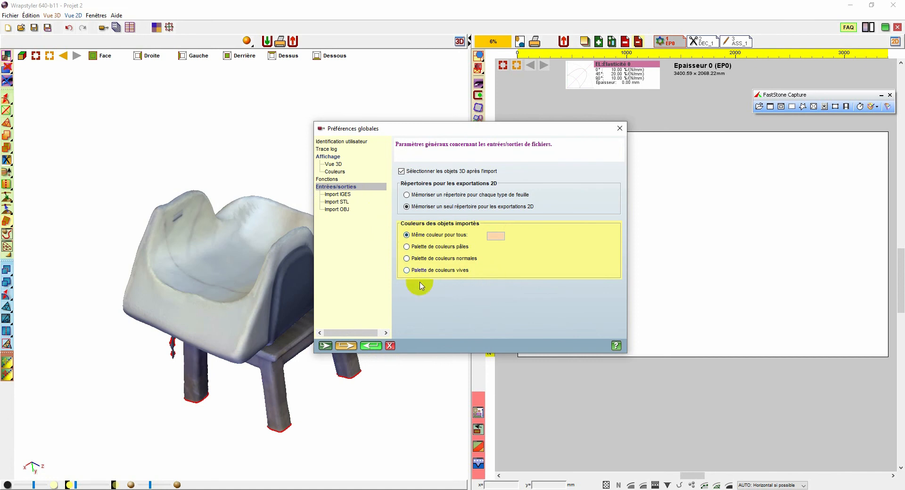
left_click(498, 238)
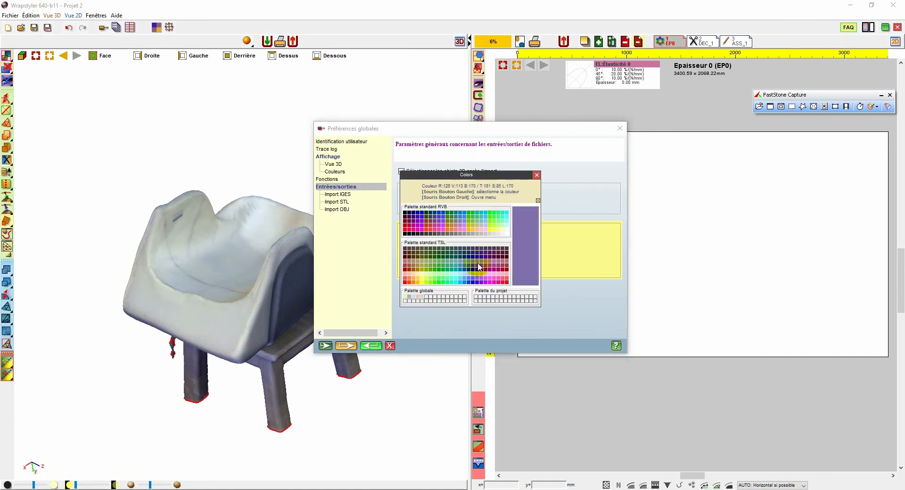
left_click(423, 278)
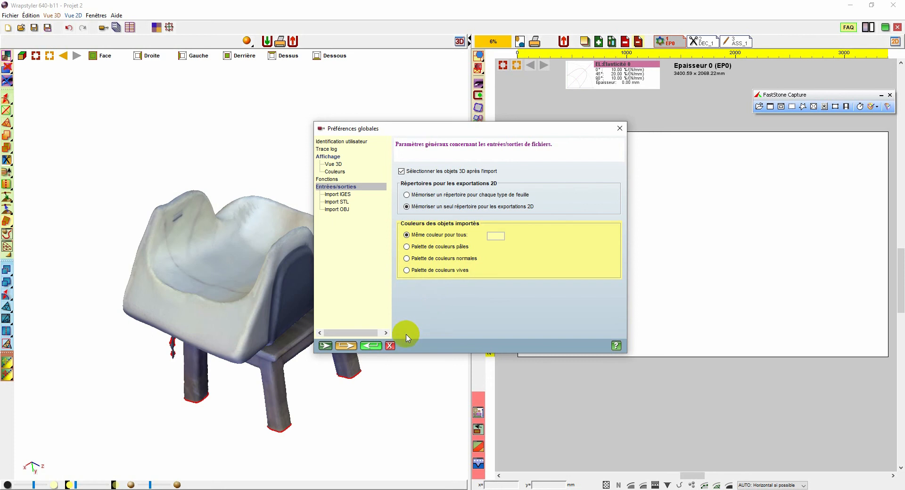
left_click(371, 345)
left_click(371, 349)
left_click(372, 347)
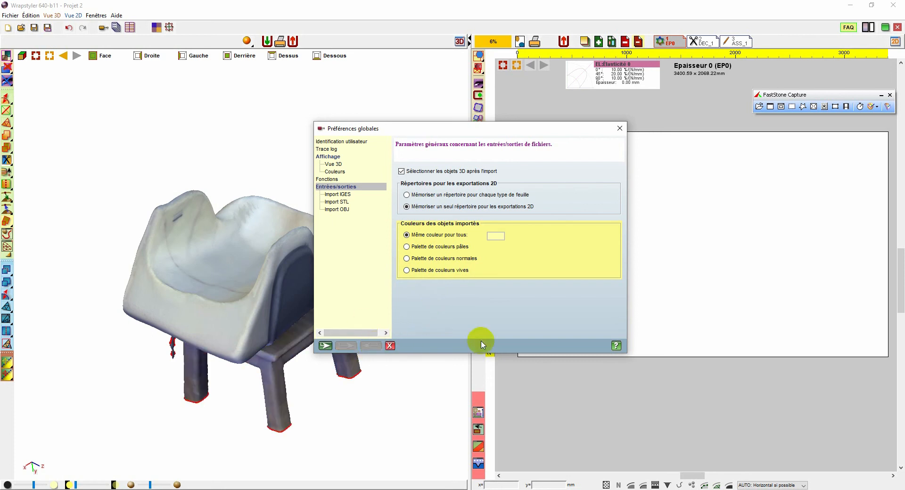
left_click(619, 128)
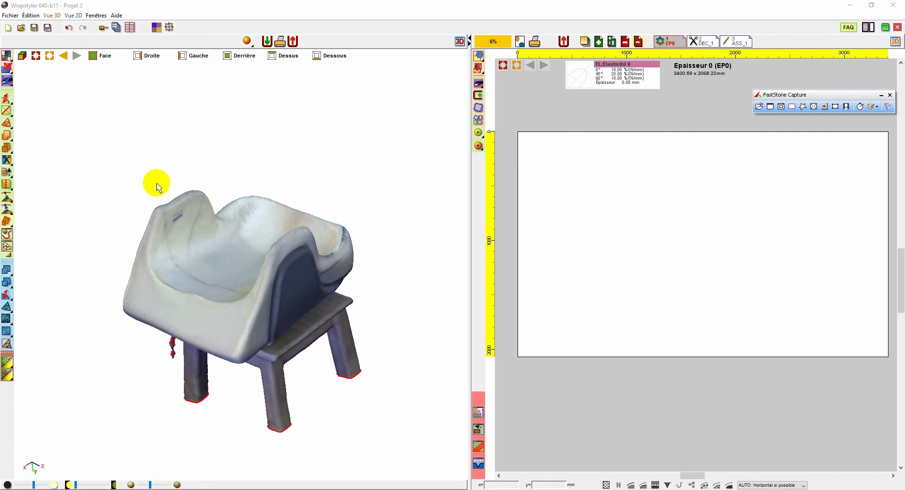
- Select the stool mesh beneath the seat in the 3D view
middle_click_drag(117, 202, 379, 233)
scroll(354, 297, "up", 4)
right_click(270, 265)
left_click(270, 267)
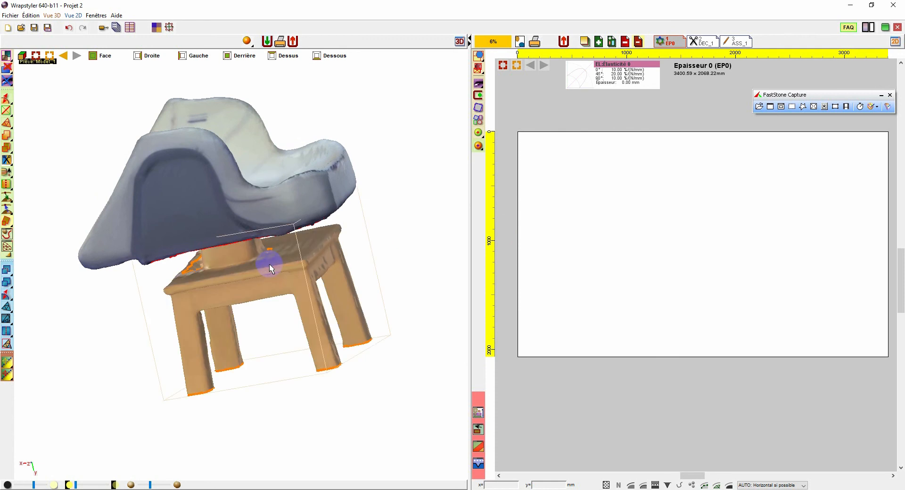
left_click(177, 233)
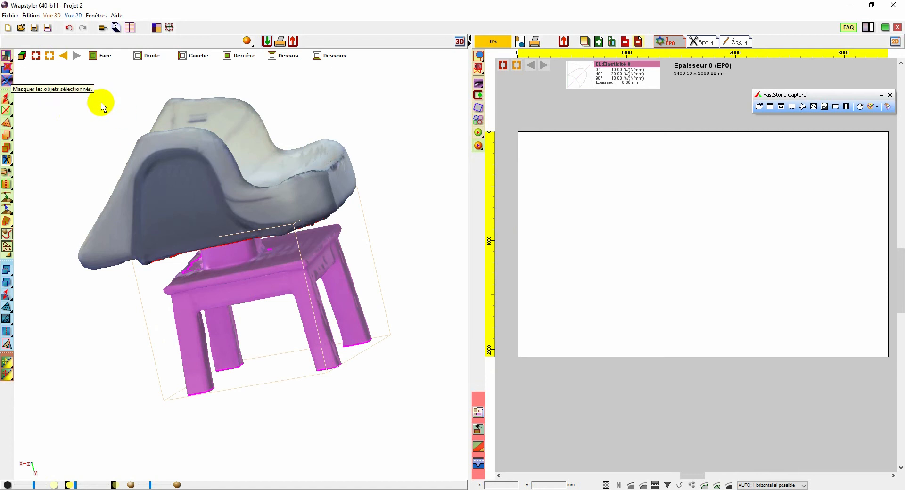
- Open the project explorer, widen it to show all columns, and select the piece Model_4
left_click(132, 31)
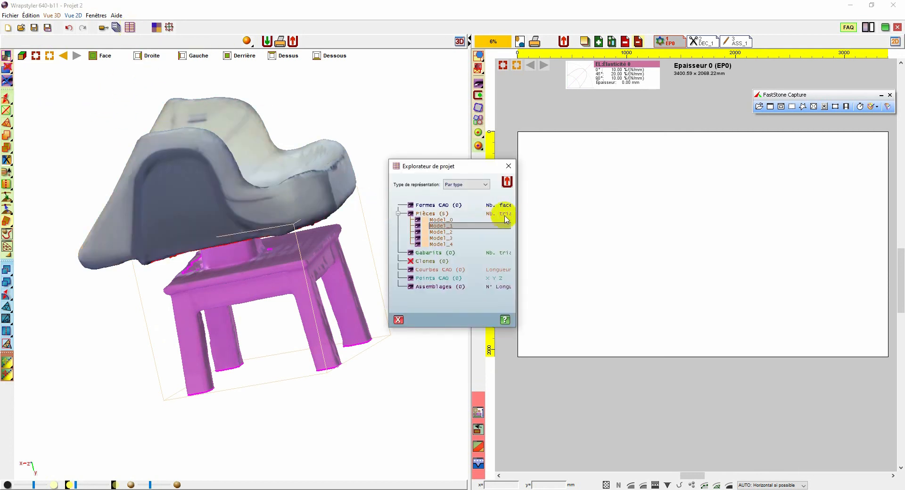
left_click_drag(516, 214, 623, 214)
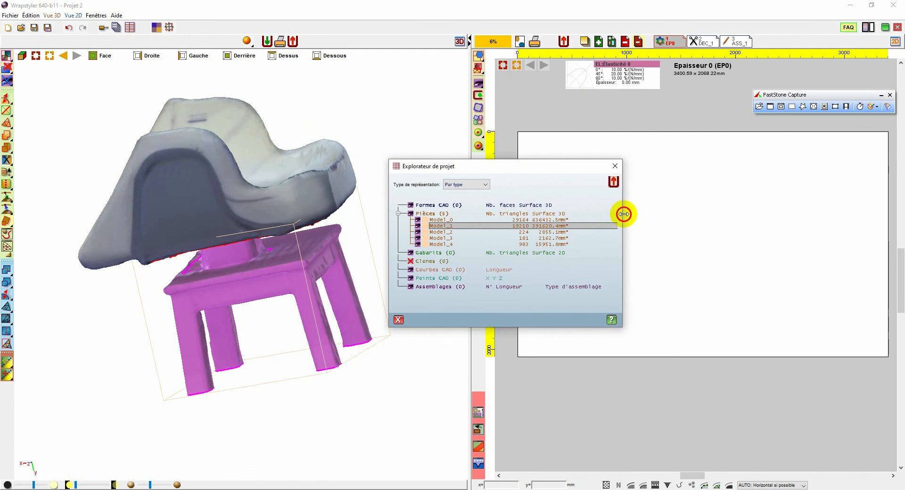
left_click_drag(515, 166, 474, 123)
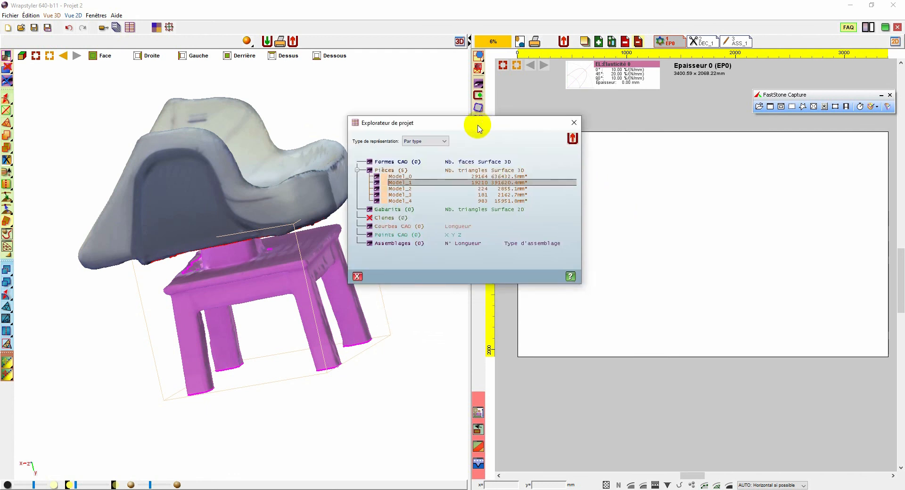
left_click(131, 30)
left_click(131, 31)
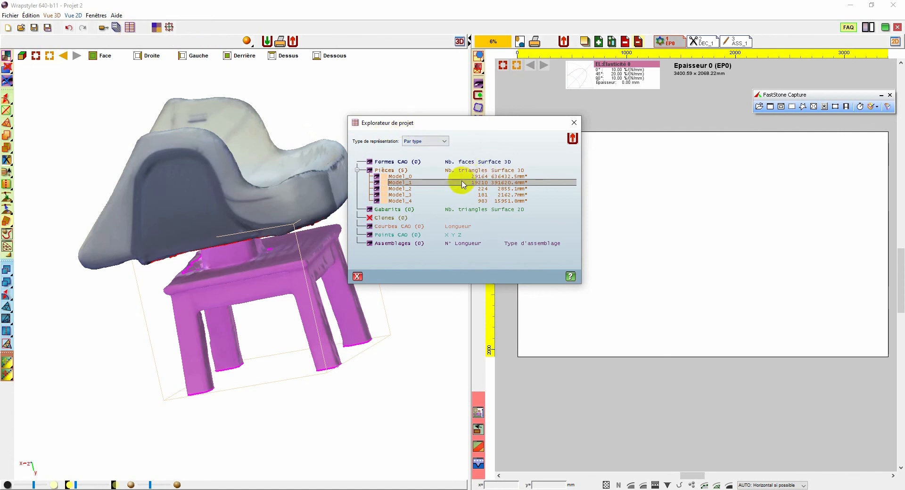
left_click(404, 202)
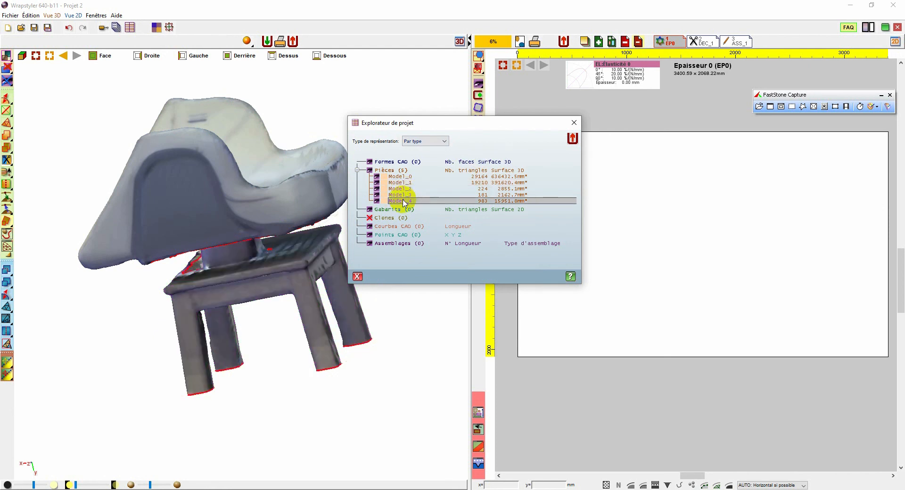
- Delete the pieces Model_1 through Model_4 from the project, leaving only the seat mesh Model_0
left_click(403, 194)
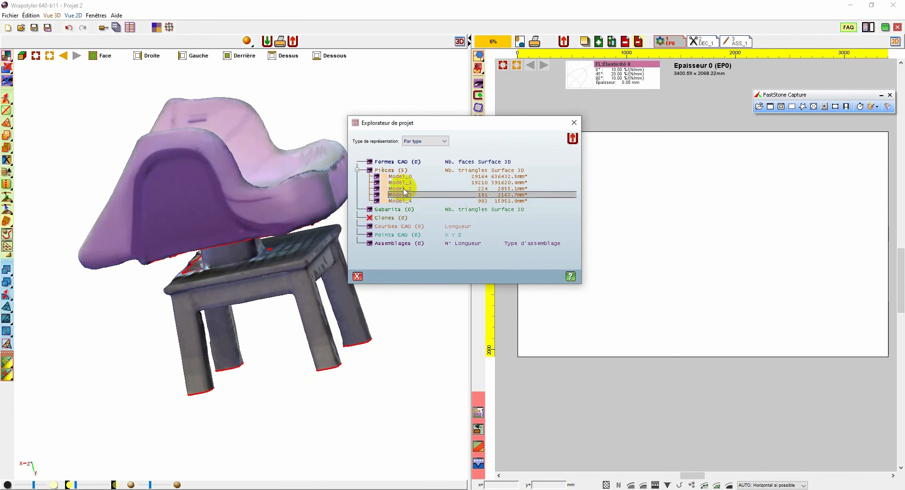
left_click(404, 189)
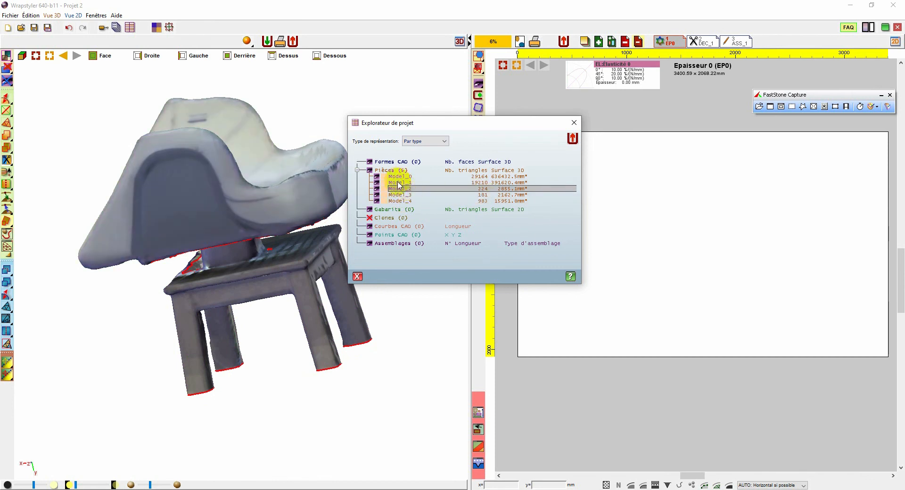
left_click(398, 183)
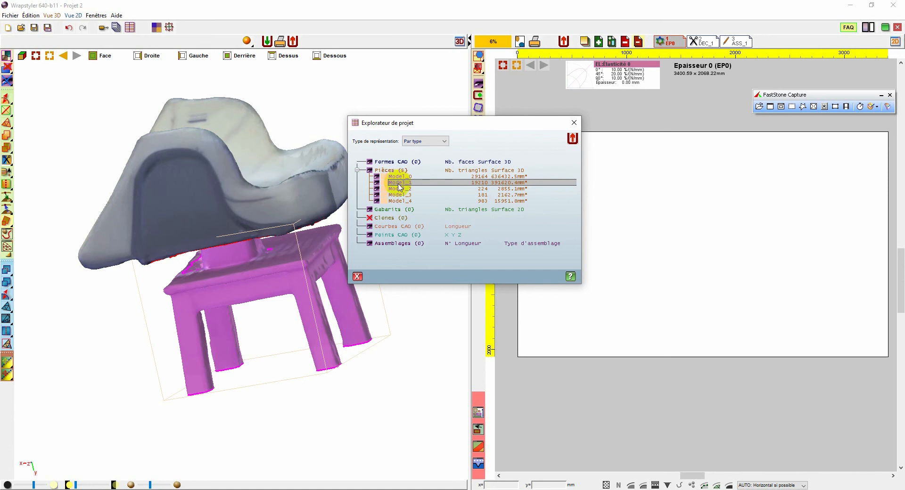
left_click(404, 202, "shift")
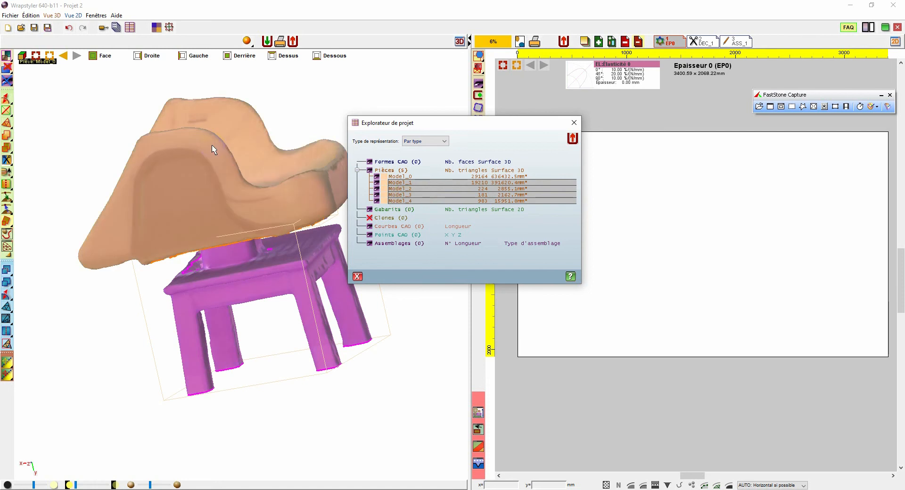
left_click(7, 71)
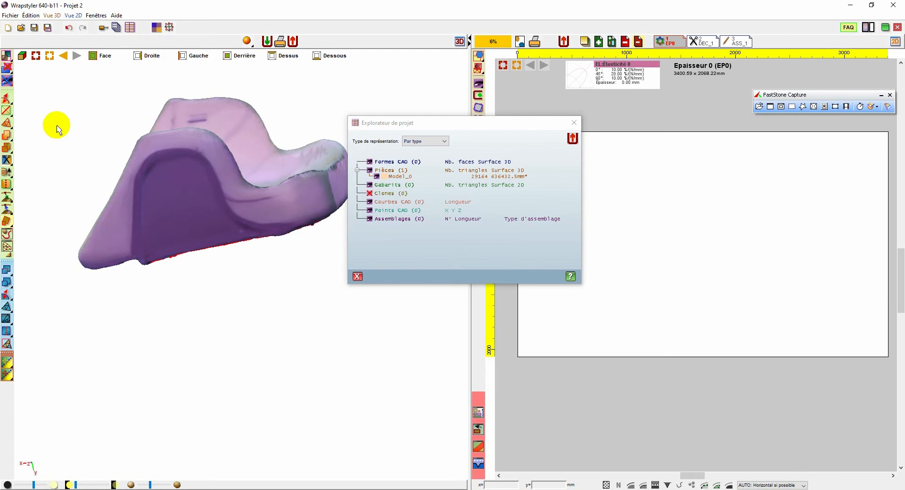
- Open the point and curve tools for meshes, widen the 3D view, and move the tool window off the seat
right_click_drag(253, 285, 258, 311)
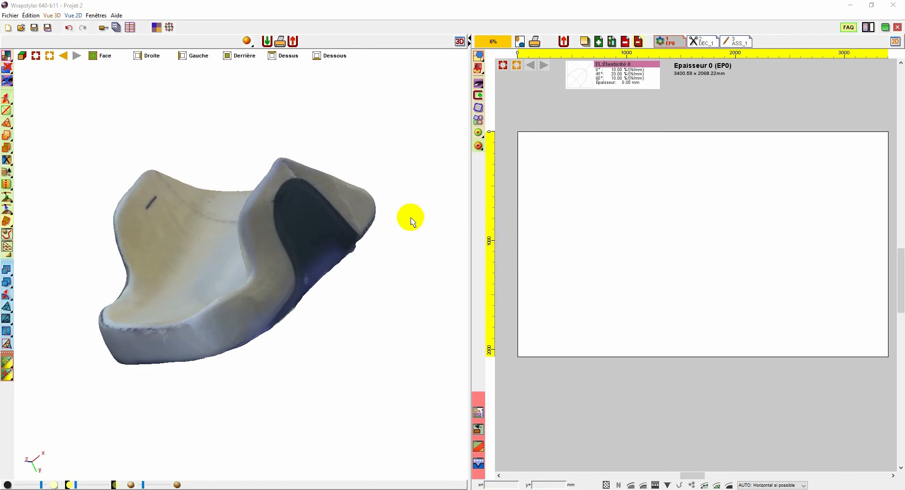
right_click_drag(205, 150, 210, 150)
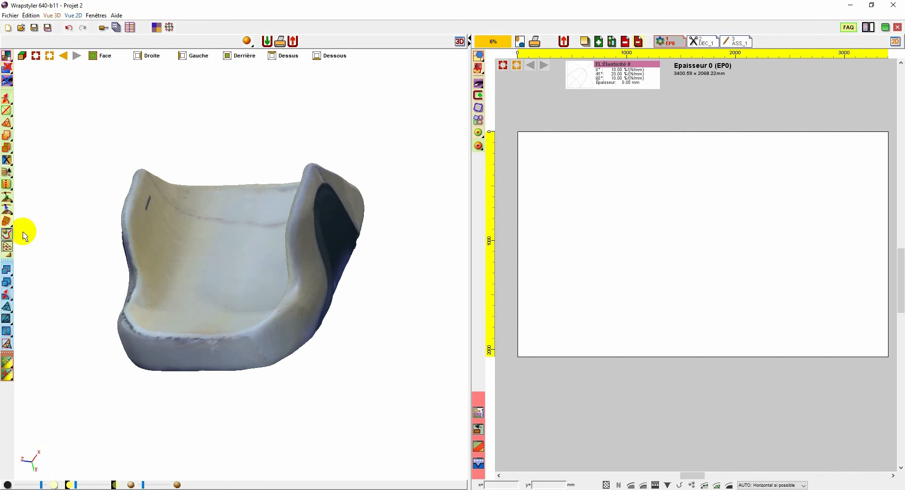
left_click(6, 233)
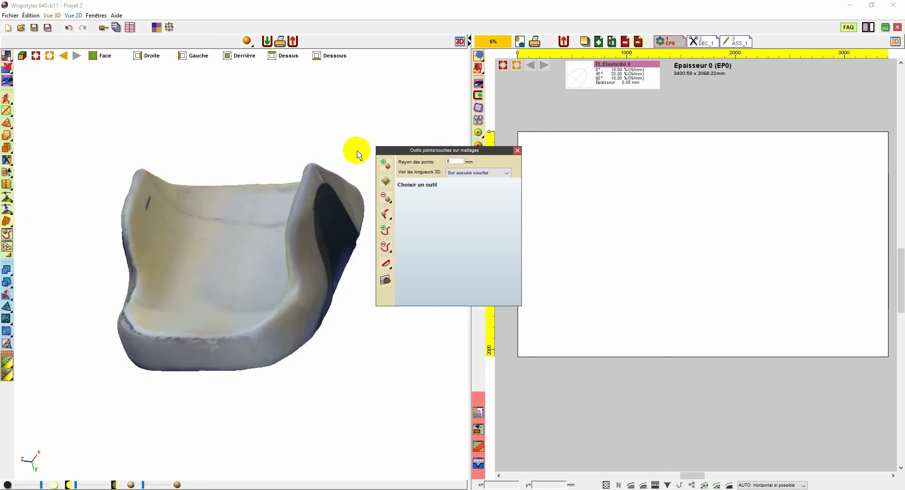
left_click_drag(394, 152, 389, 176)
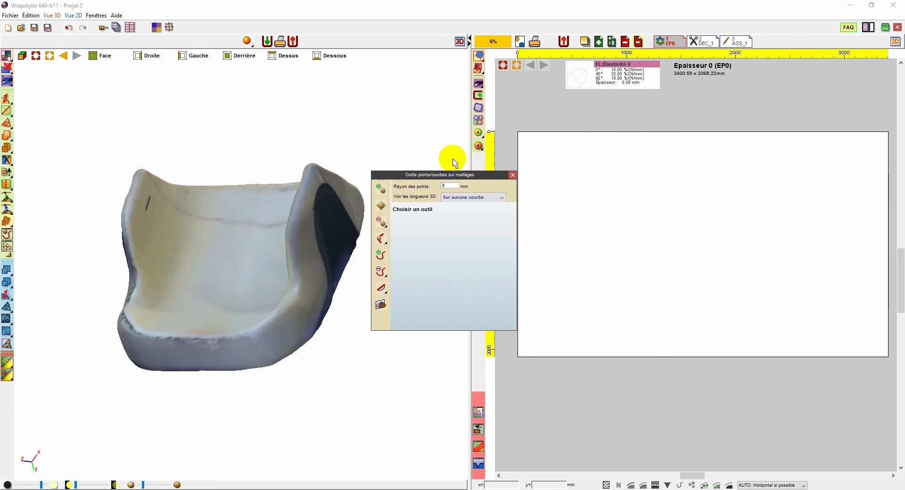
left_click_drag(470, 151, 583, 161)
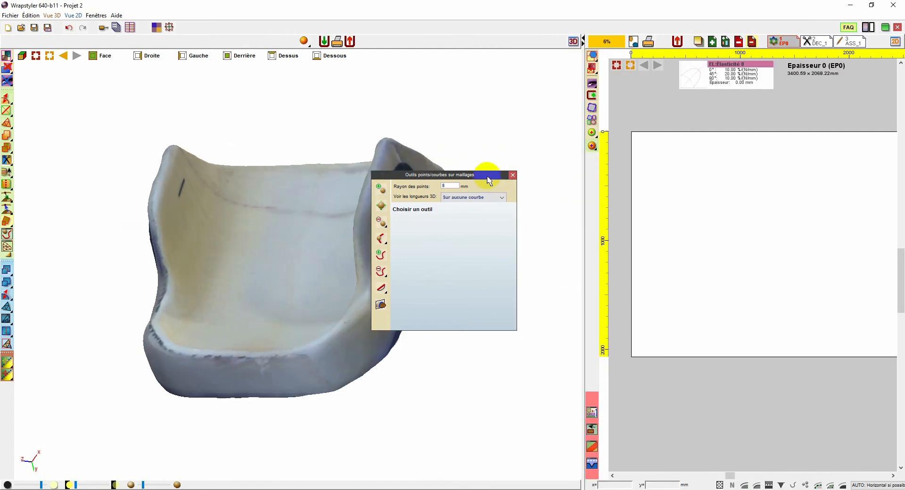
left_click_drag(488, 175, 547, 202)
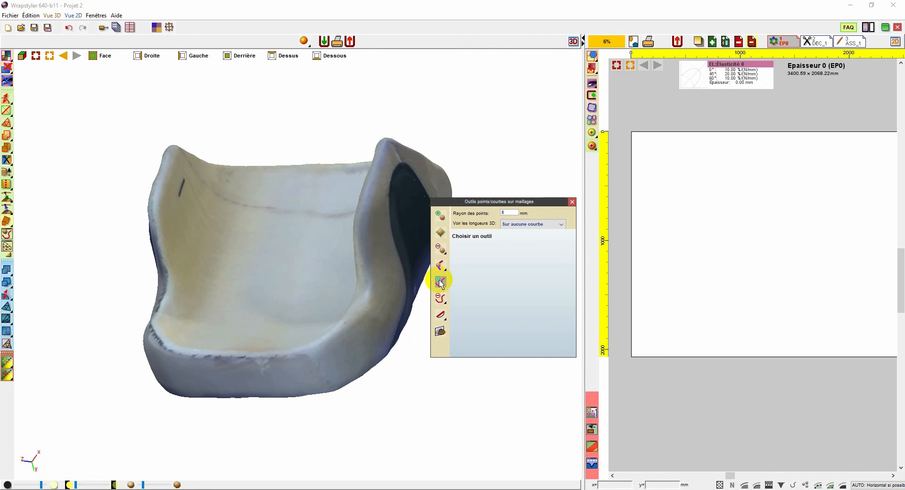
- Start a smoothed Bézier curve on the seat mesh, placing four points along the front edge of the seating surface
left_click(440, 281)
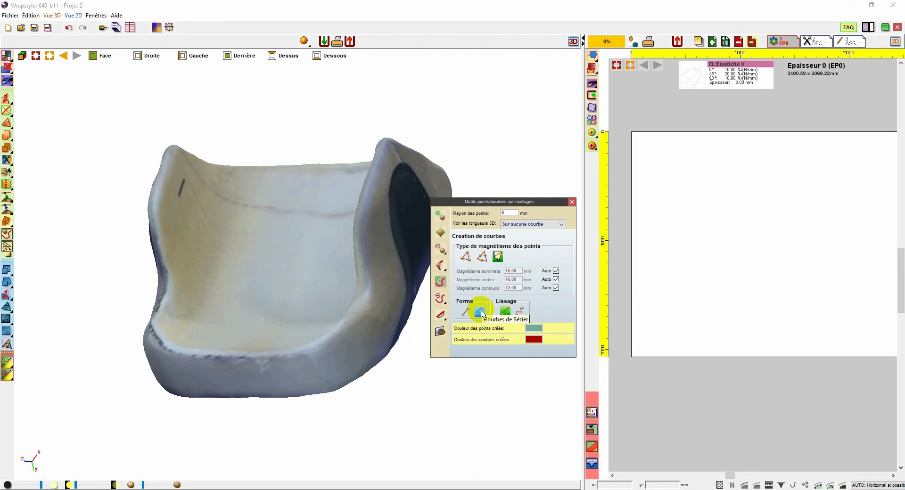
left_click(480, 312)
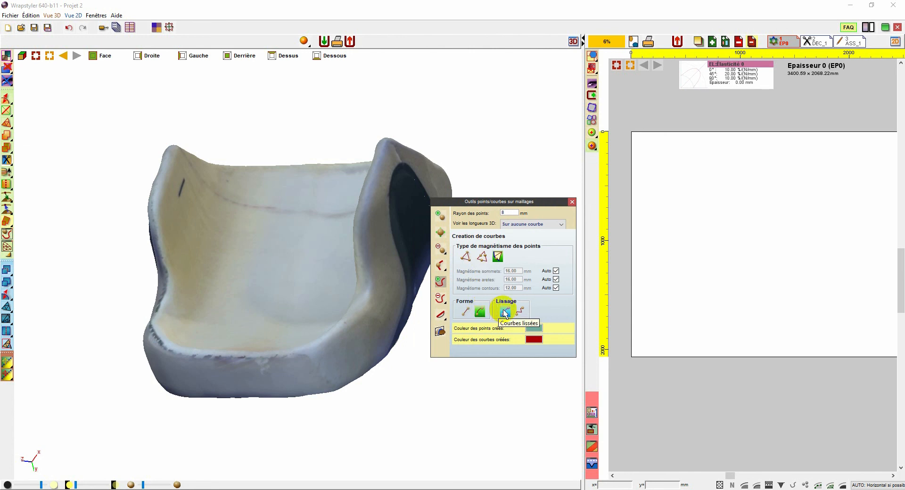
left_click(505, 312)
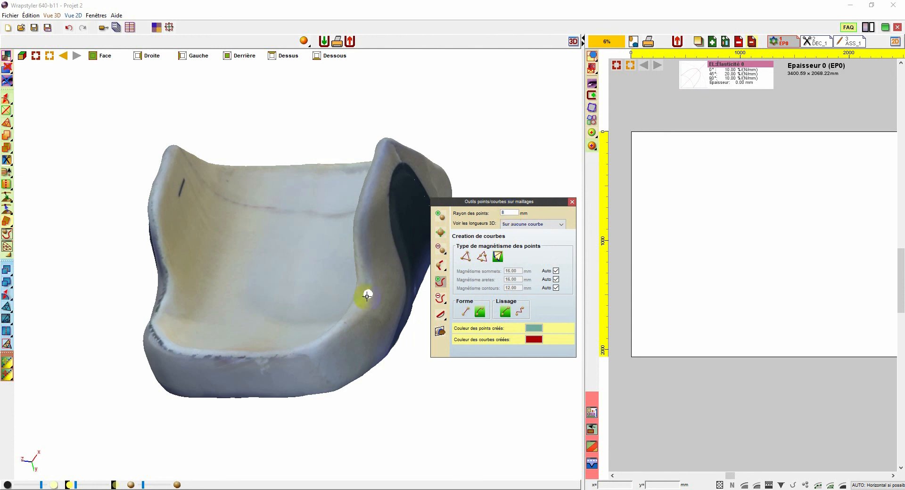
left_click(361, 305)
left_click(321, 346)
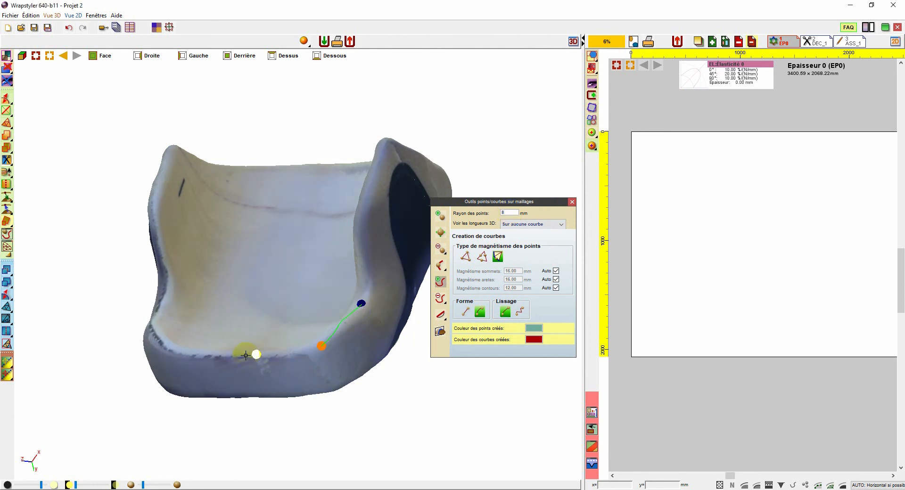
left_click(244, 356)
left_click(184, 352)
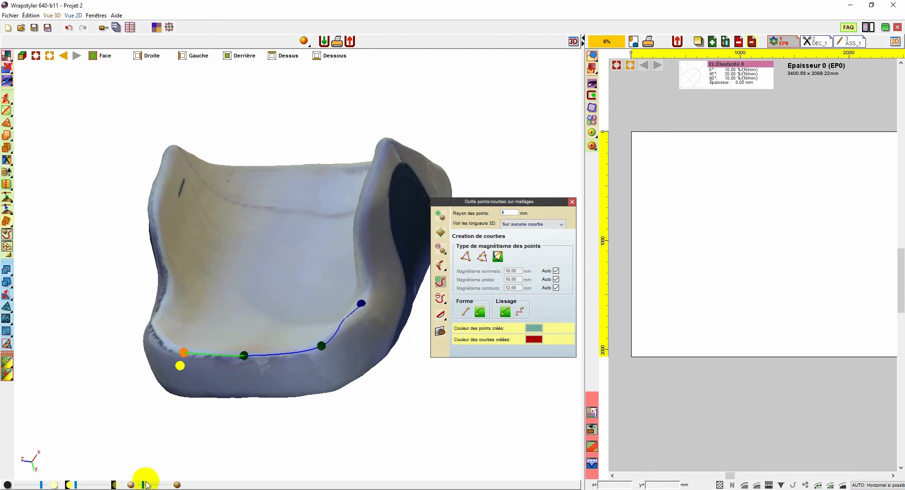
- Adjust the lighting and surface rendering of the seat mesh in the 3D view
left_click_drag(143, 485, 149, 485)
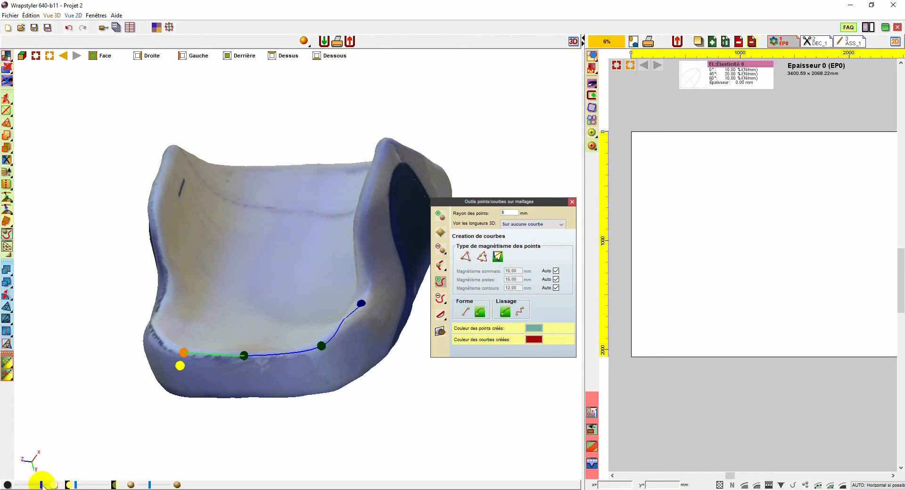
left_click_drag(41, 485, 36, 485)
left_click_drag(150, 485, 153, 485)
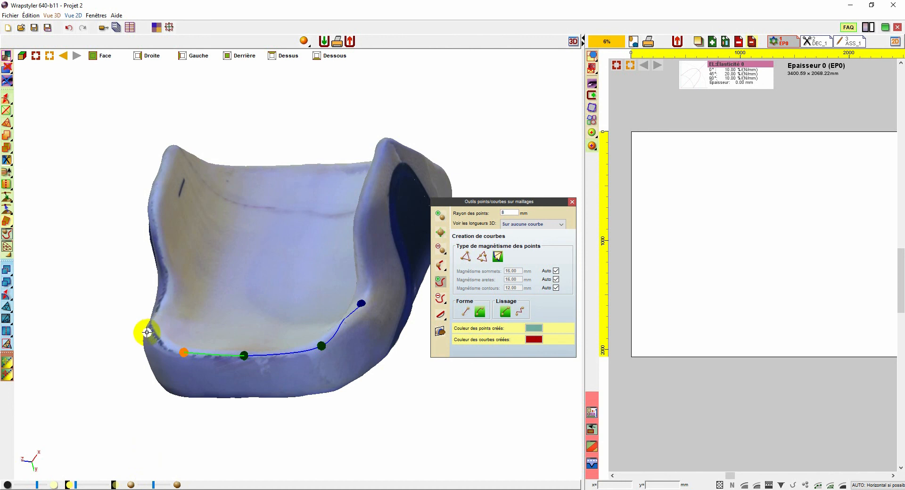
- Continue the curve with five points around the front corner and up the edge of the adjacent side
left_click(151, 331)
left_click(157, 303)
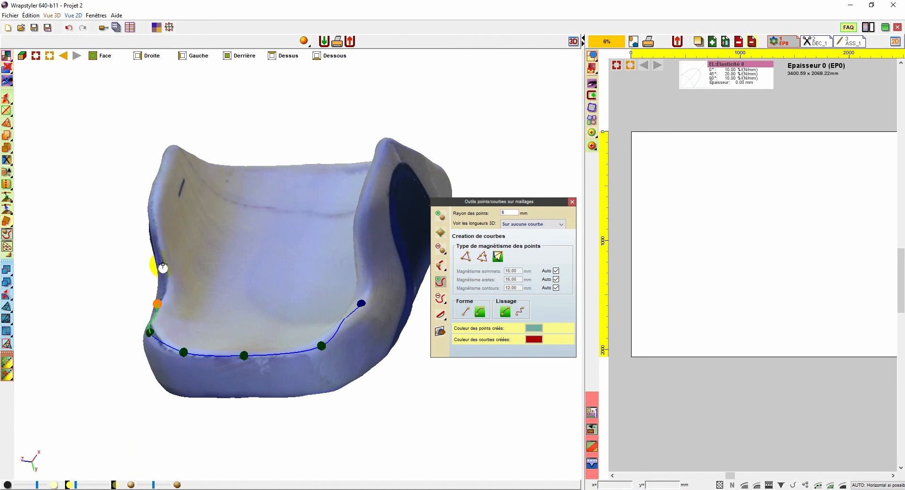
left_click(162, 263)
left_click(150, 210)
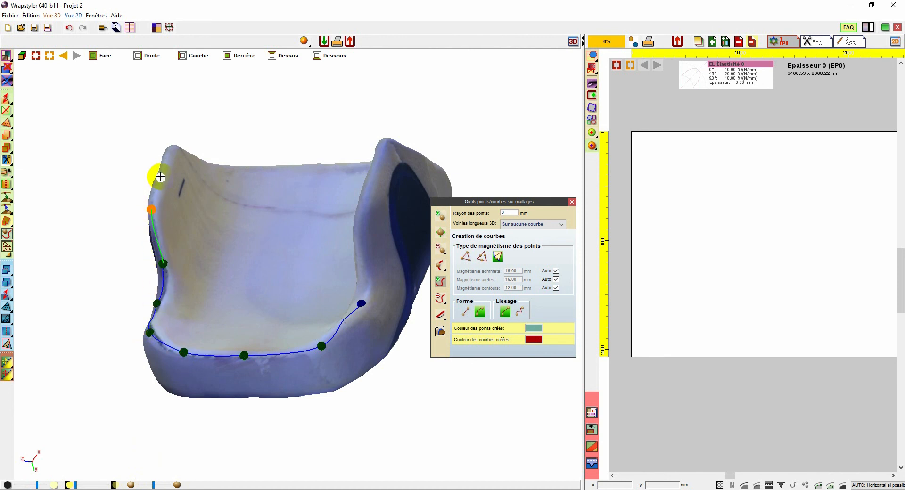
left_click(160, 175)
- Extend the curve with six points along the upper side edge and across the top of the backrest
middle_click_drag(159, 175, 163, 187)
left_click(186, 228)
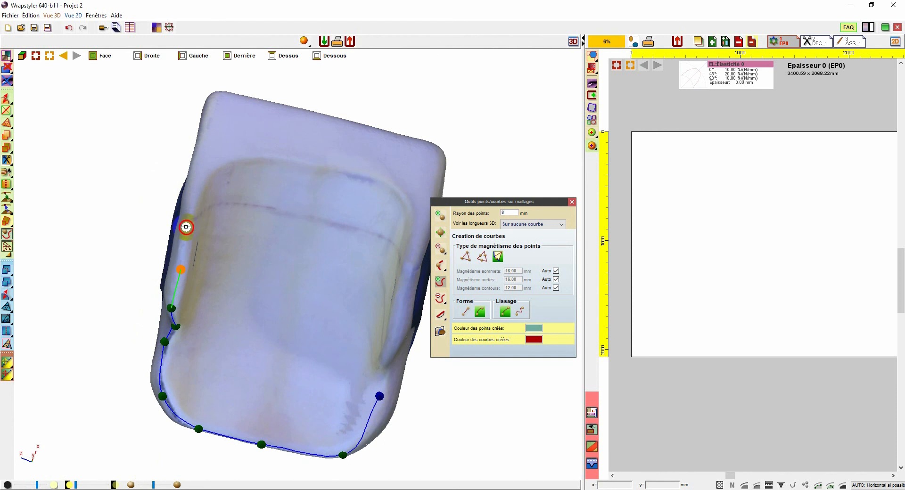
left_click(206, 173)
left_click(263, 151)
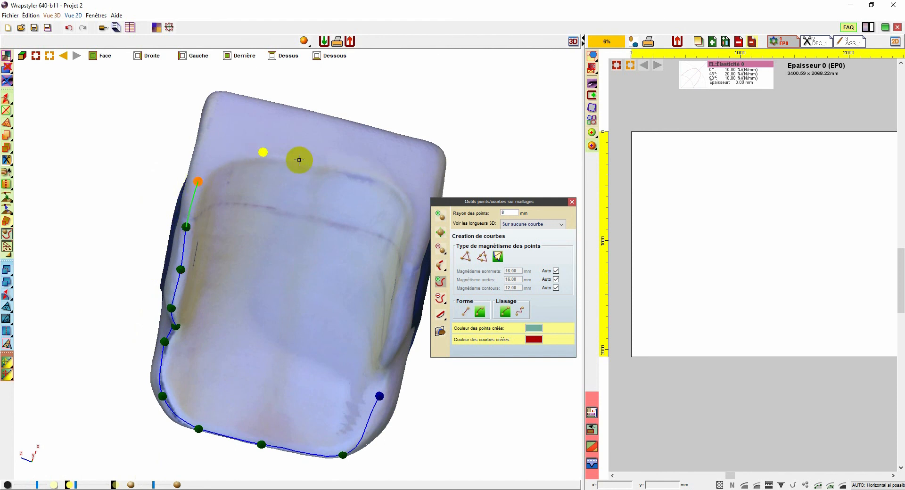
left_click(318, 164)
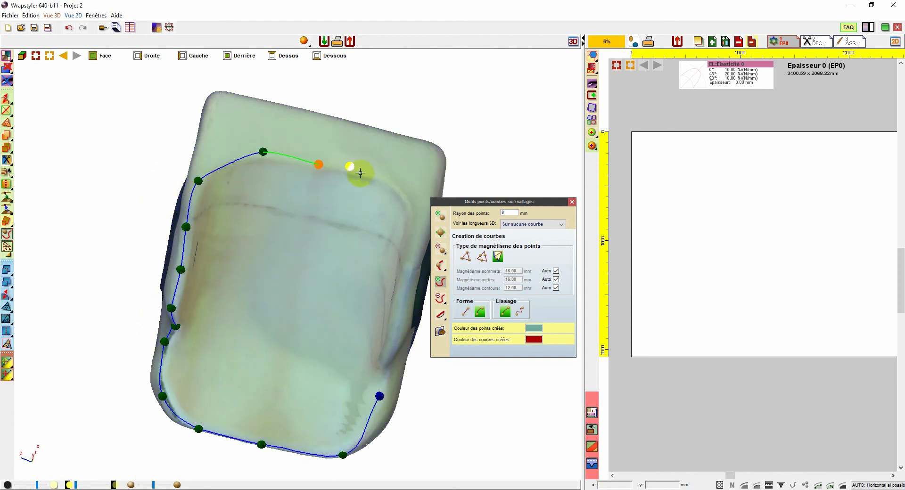
left_click(370, 175)
left_click(415, 218)
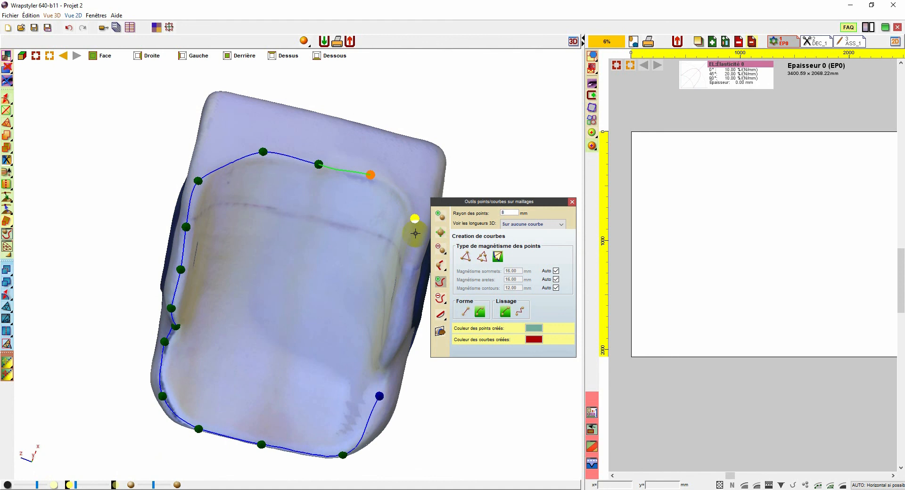
- Run the curve down the opposite side edge, close it on its starting point, and end curve creation
left_click(414, 263)
left_click(405, 307)
left_click(395, 343)
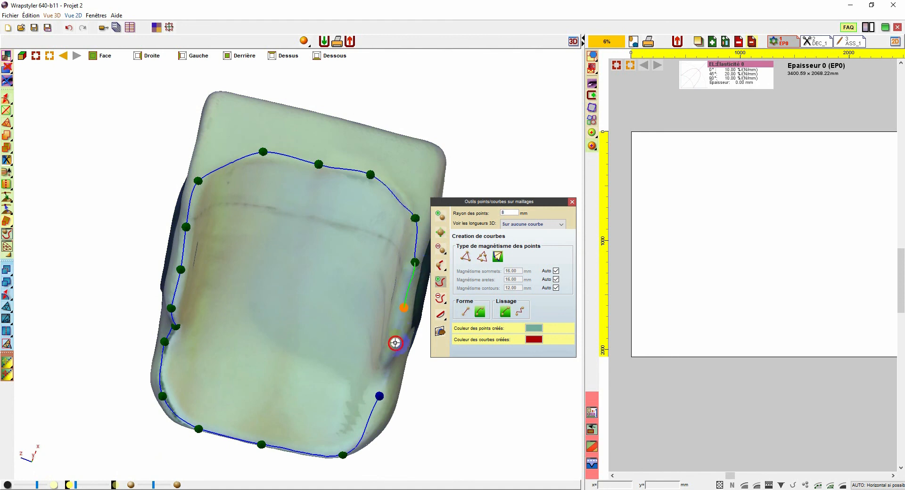
right_click_drag(395, 343, 395, 326)
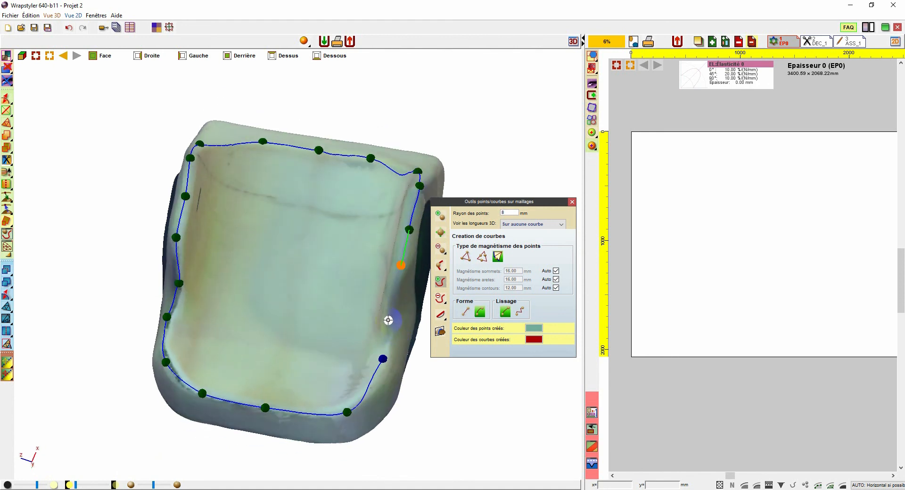
left_click(388, 320)
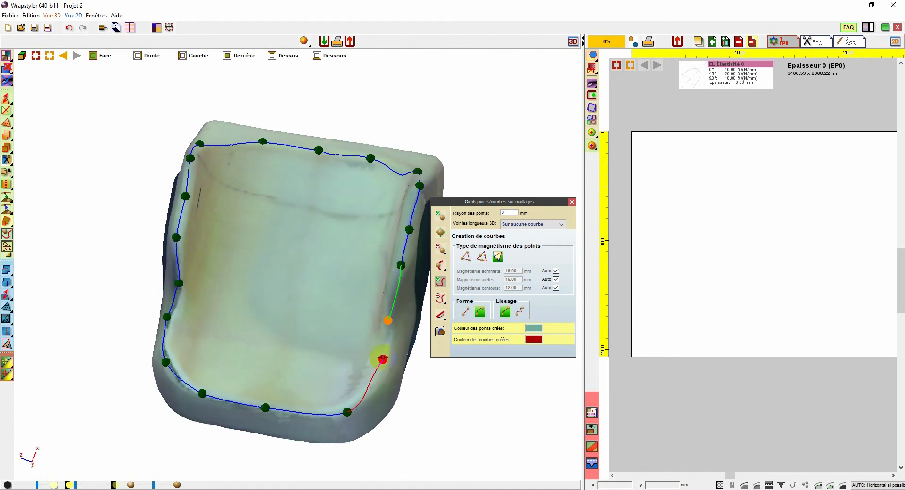
left_click(383, 358)
left_click(382, 358)
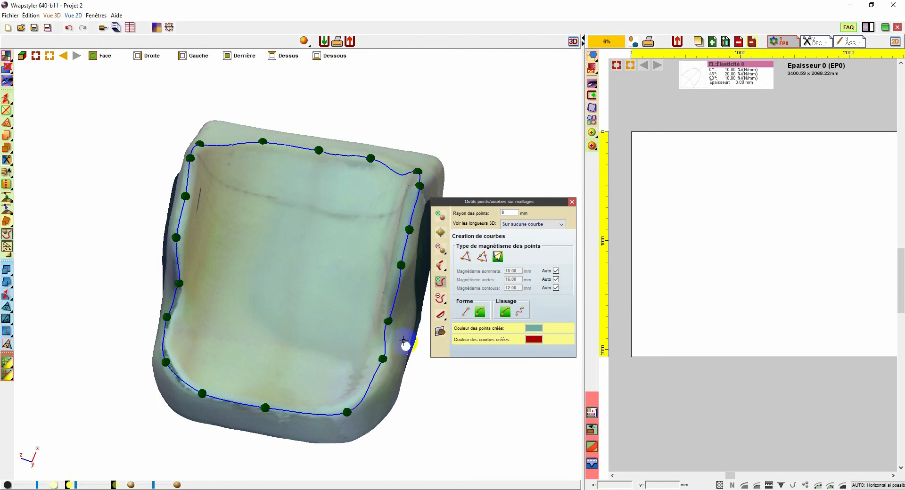
right_click(368, 323)
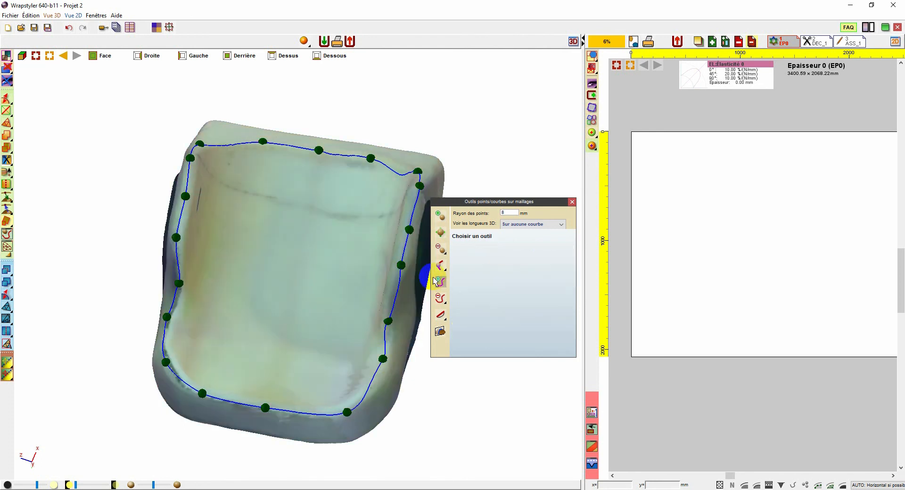
- Move the curve point on the lower part of the side edge slightly inward, toward the seating surface
left_click(440, 232)
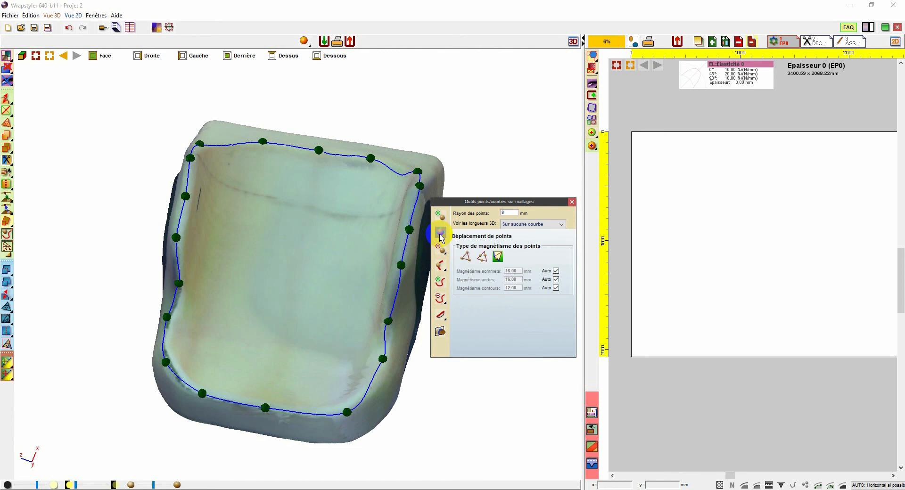
scroll(404, 302, "up", 3)
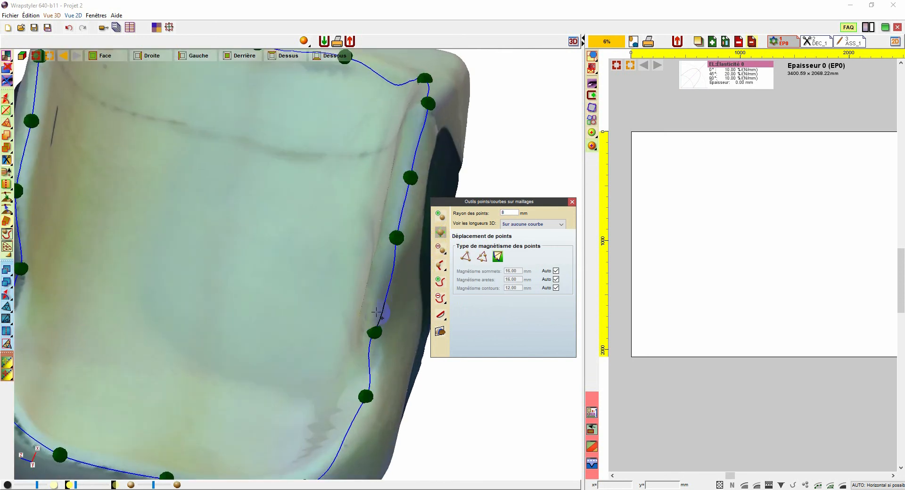
left_click_drag(375, 333, 364, 350)
left_click(372, 329)
left_click_drag(378, 309, 369, 326)
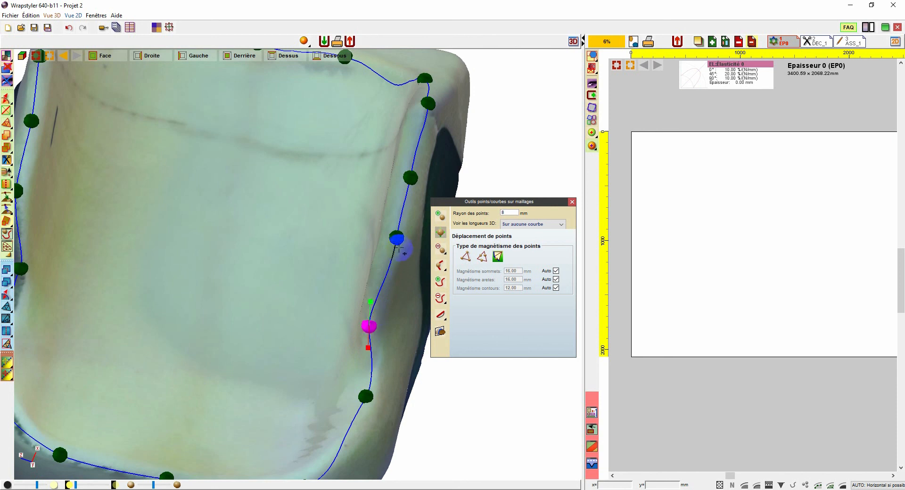
right_click(381, 275)
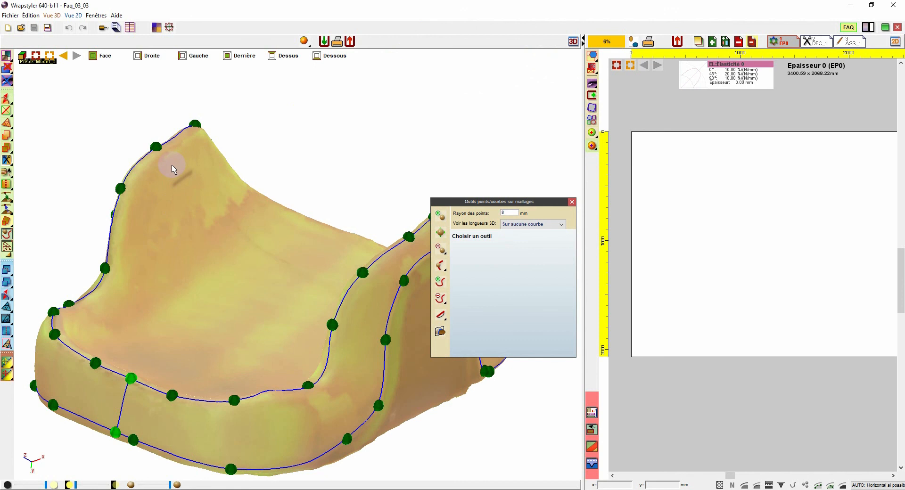
- Activate point creation on the mesh and set the point radius to 3 mm
scroll(253, 138, "up", 3)
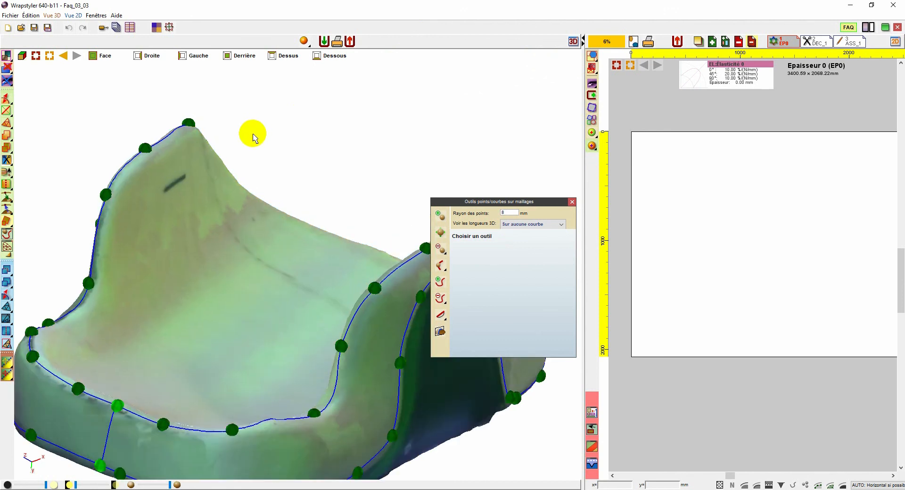
middle_click_drag(253, 135, 307, 155)
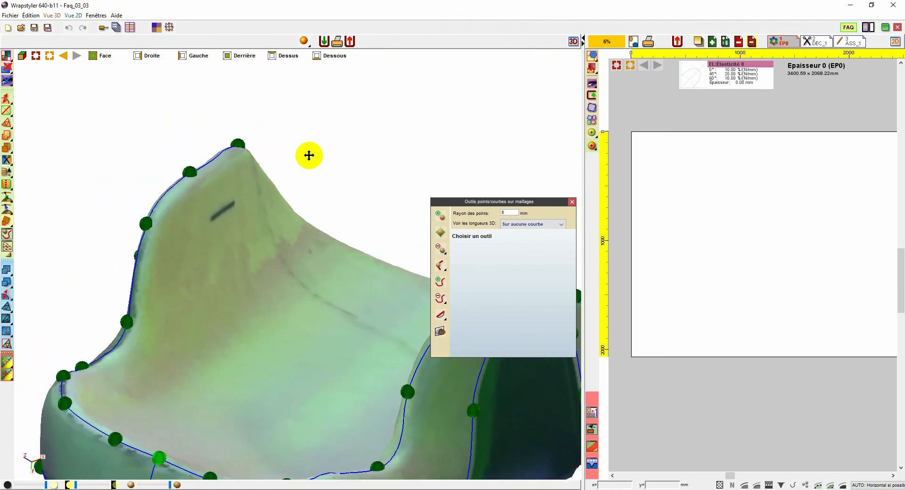
scroll(307, 155, "up", 3)
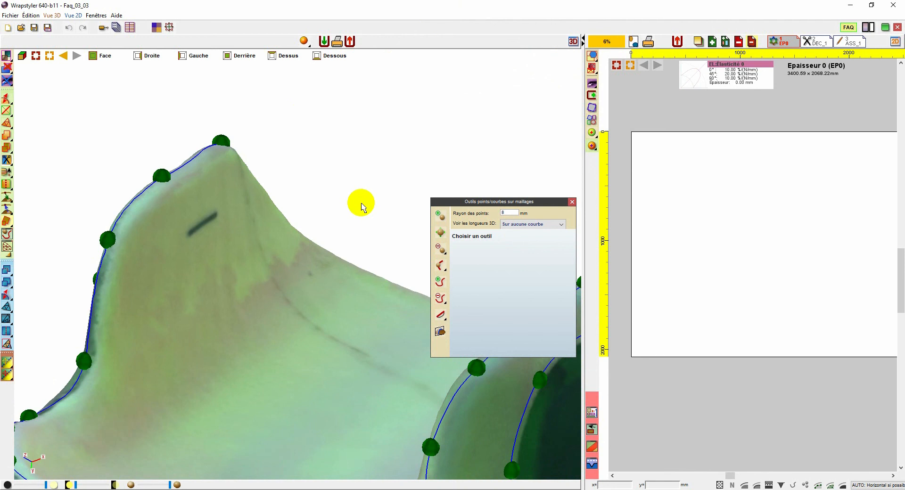
left_click(440, 282)
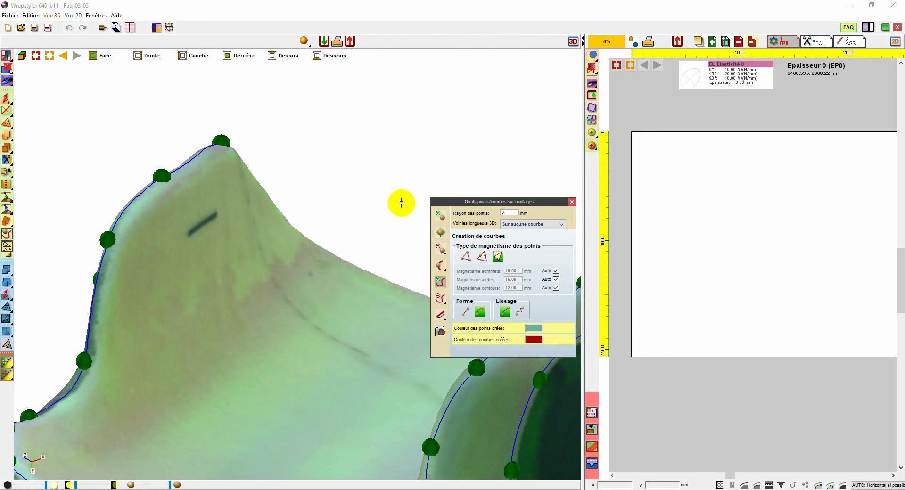
left_click(439, 218)
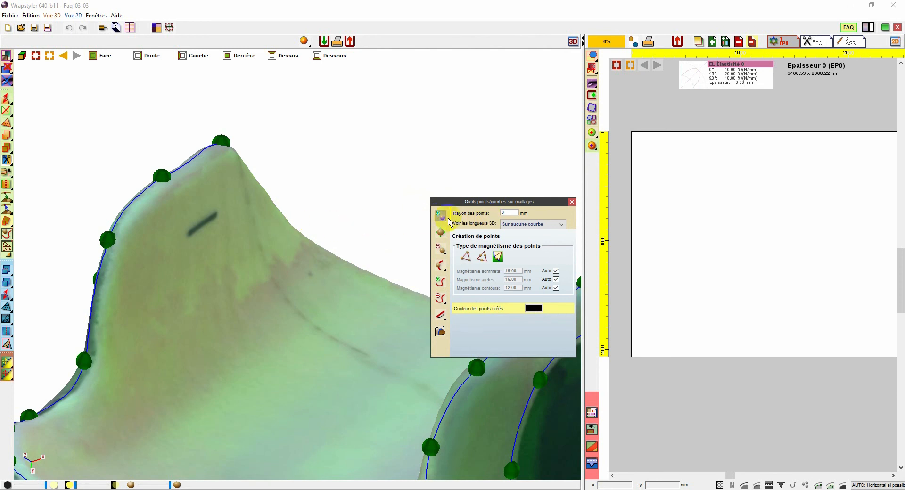
left_click(513, 213)
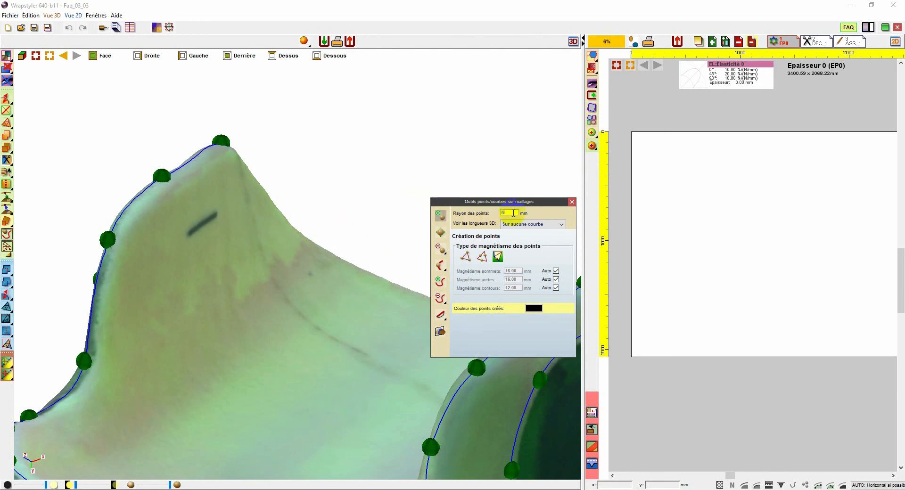
type("3")
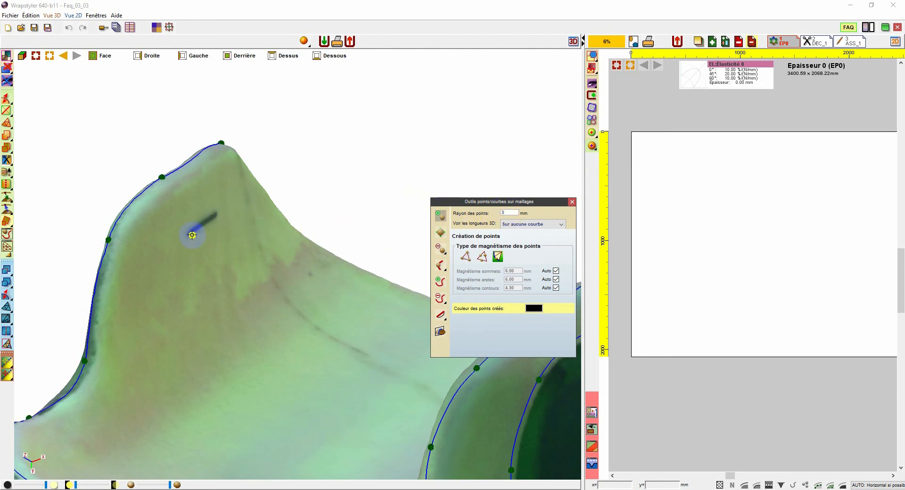
- Place a point at each end of the dark mark drawn on one side wing of the backrest
scroll(192, 233, "up", 5)
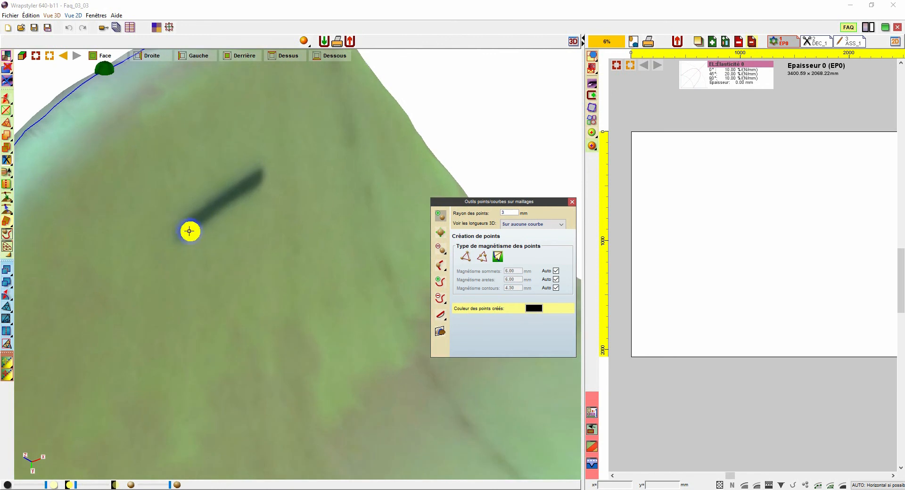
left_click(186, 231)
scroll(256, 178, "down", 5)
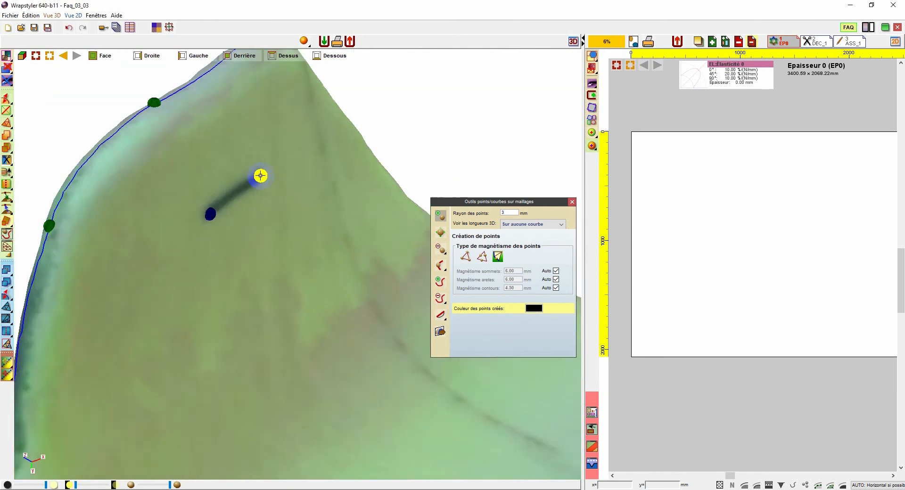
right_click_drag(261, 176, 277, 180)
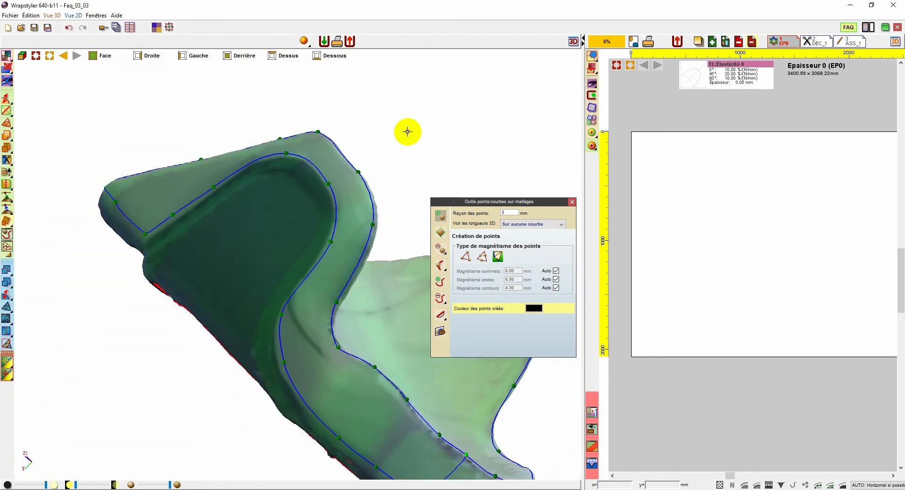
- Place a point at each end of the dark mark on the opposite side of the backrest and end point creation
middle_click_drag(407, 131, 268, 148)
scroll(334, 309, "up", 4)
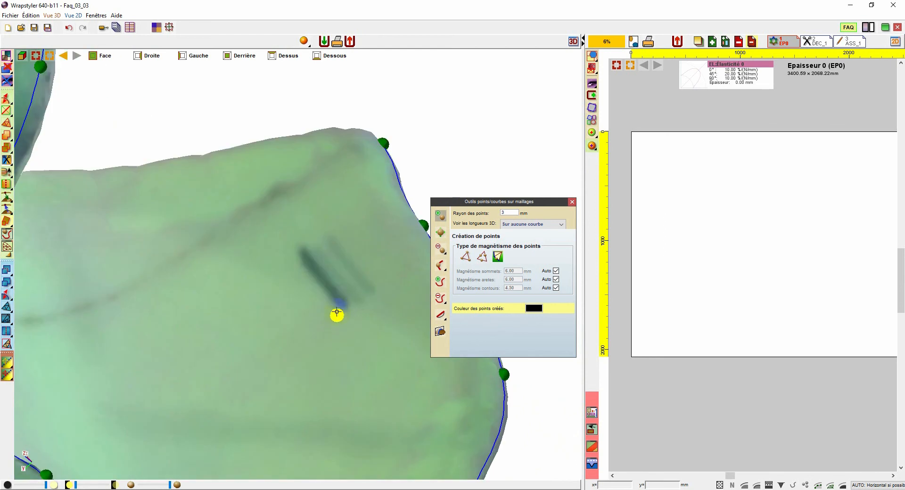
left_click(342, 306)
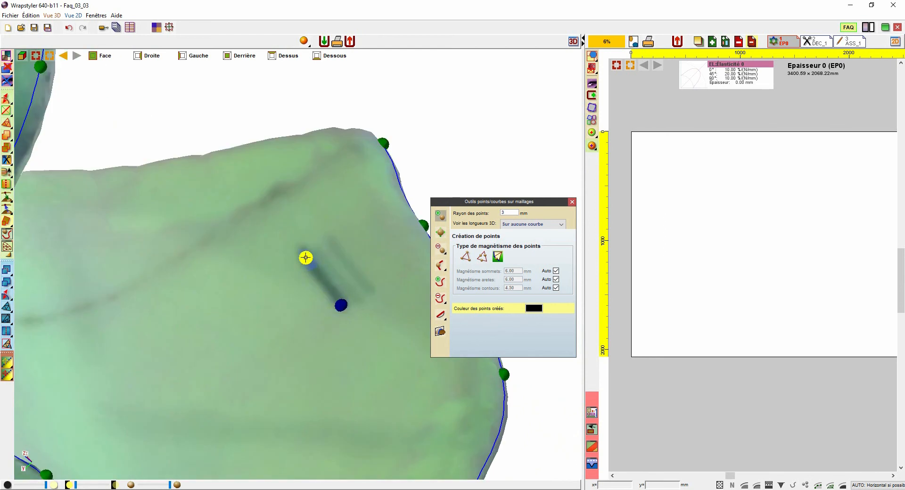
scroll(302, 253, "down", 4)
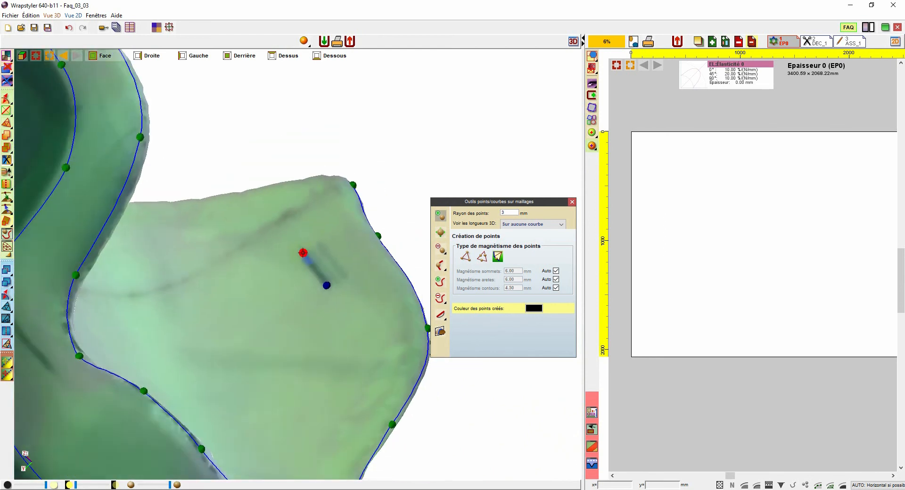
right_click_drag(312, 184, 294, 169)
key("Escape")
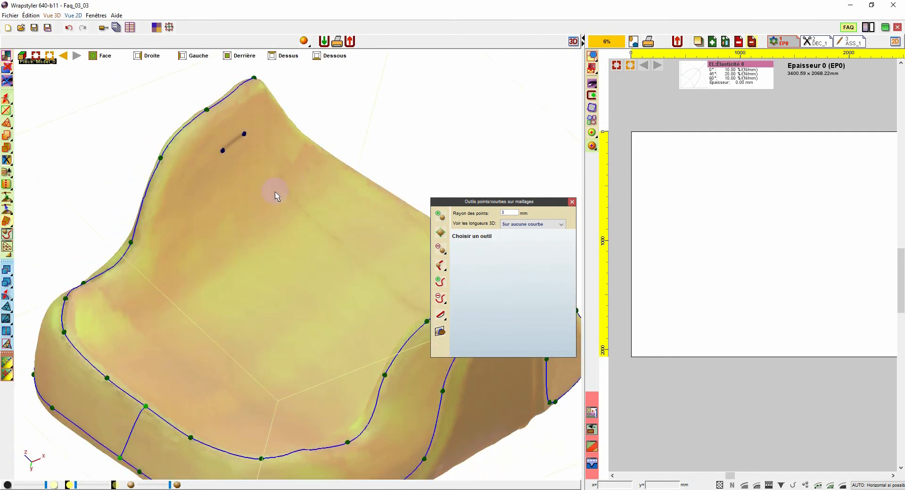
- Cut the seat mesh into pieces along the curves, keeping the original piece hidden, and close the point and curve tools
left_click(143, 190)
left_click(7, 160)
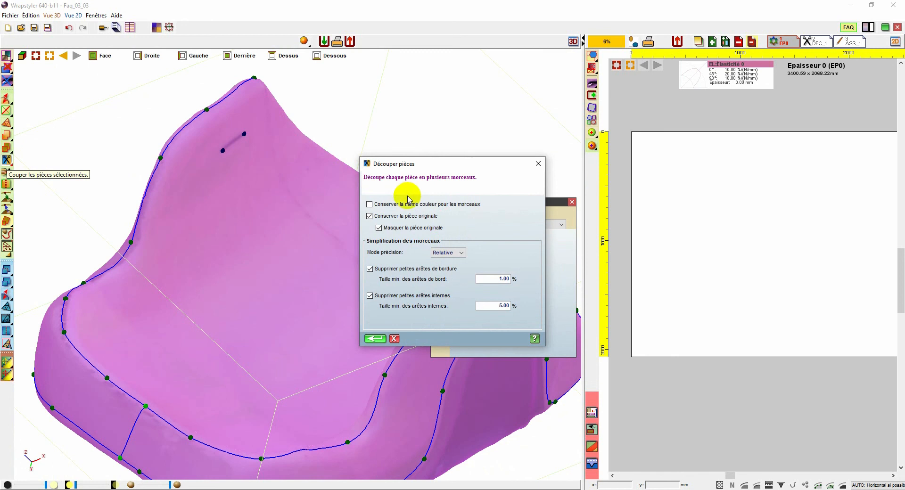
left_click(375, 338)
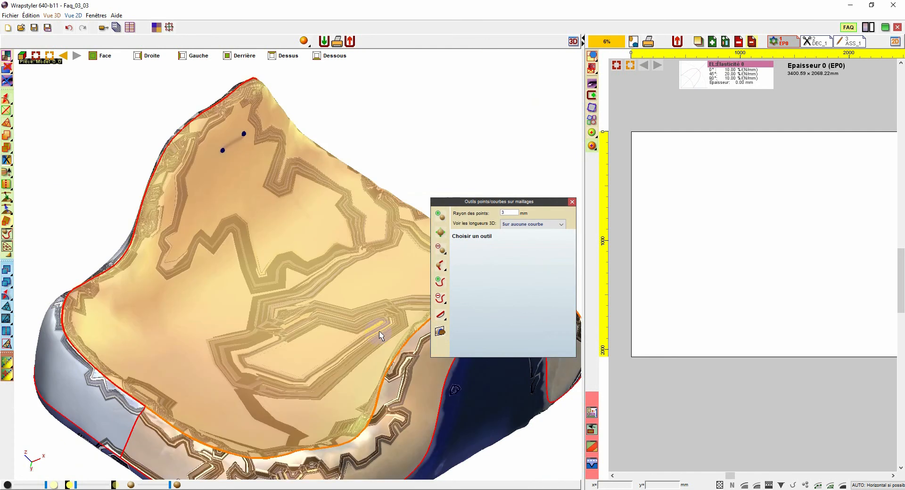
left_click(572, 201)
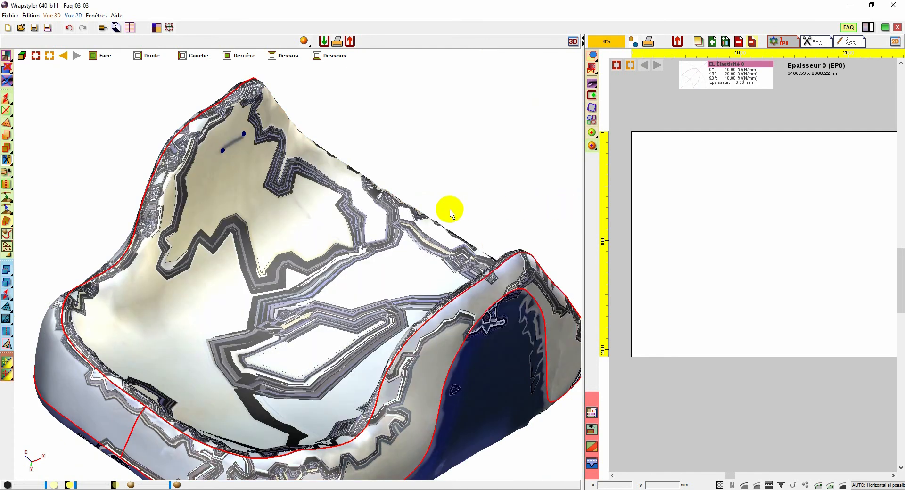
- Examine how the seat surface and its border have been divided into separate pieces
scroll(449, 213, "down", 2)
left_click(266, 248)
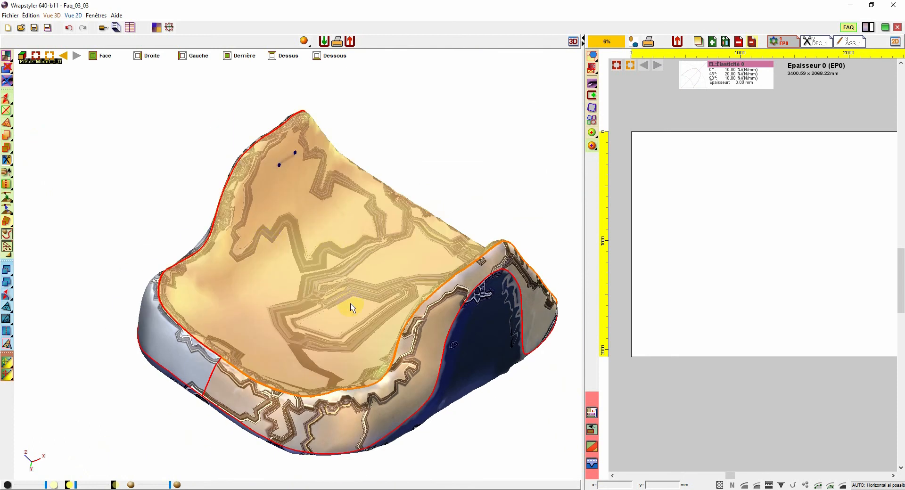
left_click(371, 387)
left_click(254, 375)
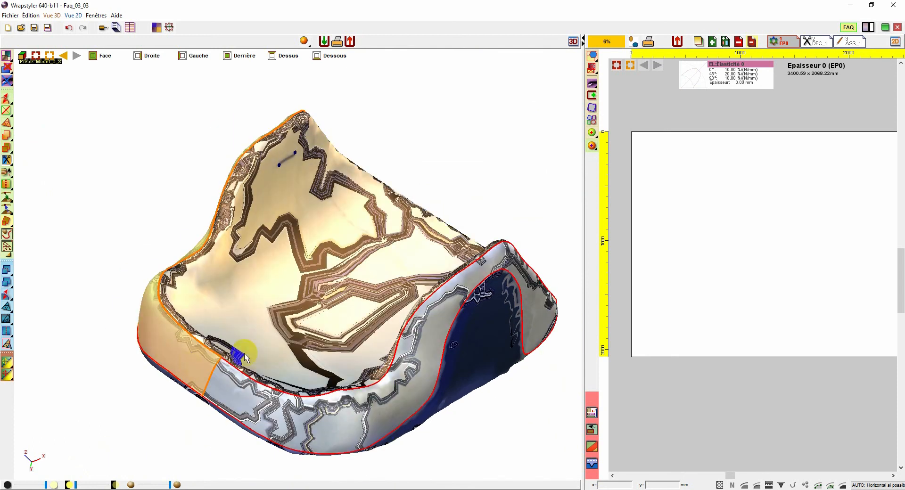
- Open the project explorer and inspect the original Model_0 and the cut pieces, showing and hiding the original again
left_click(130, 27)
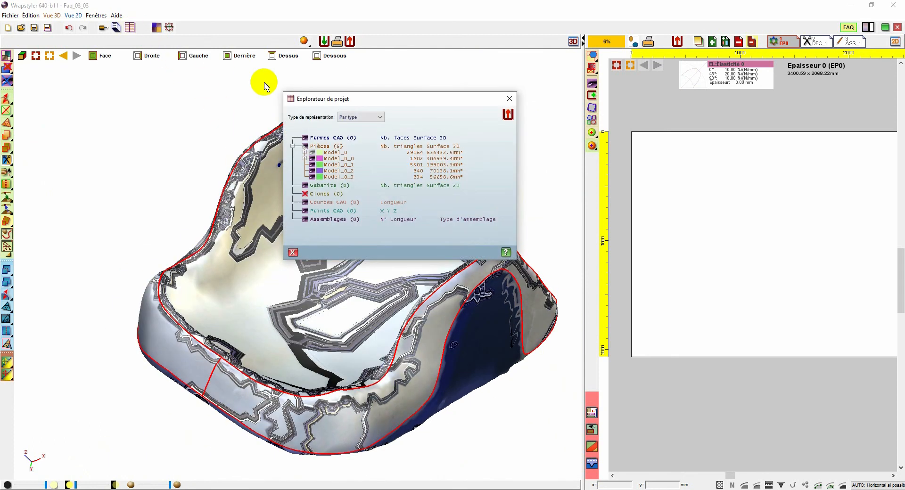
left_click_drag(303, 97, 407, 103)
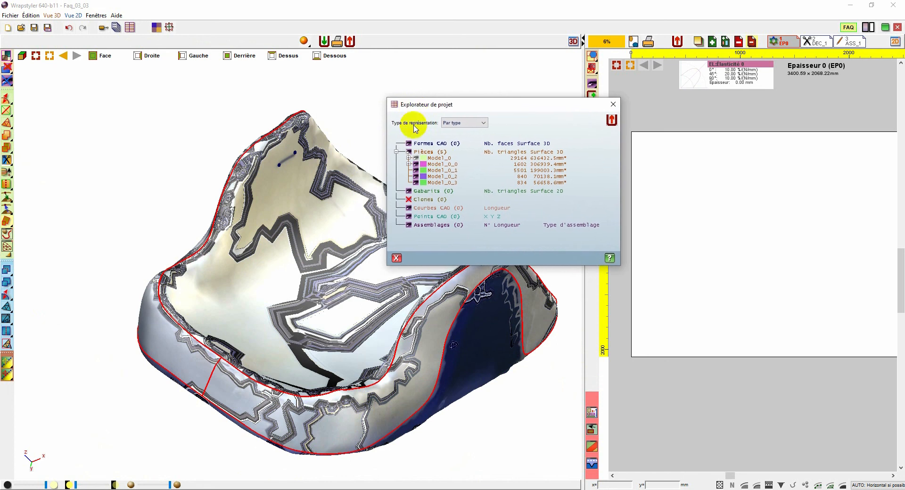
left_click(440, 158)
left_click(418, 159)
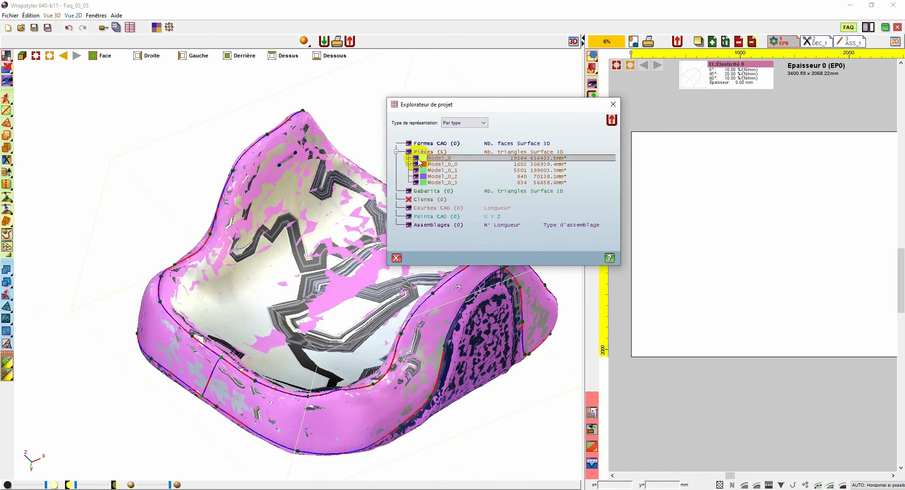
left_click(418, 159)
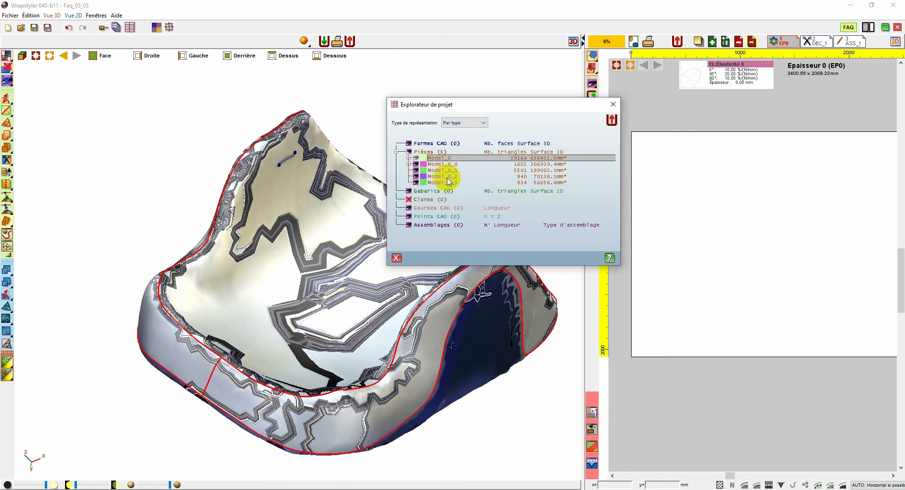
left_click(446, 177)
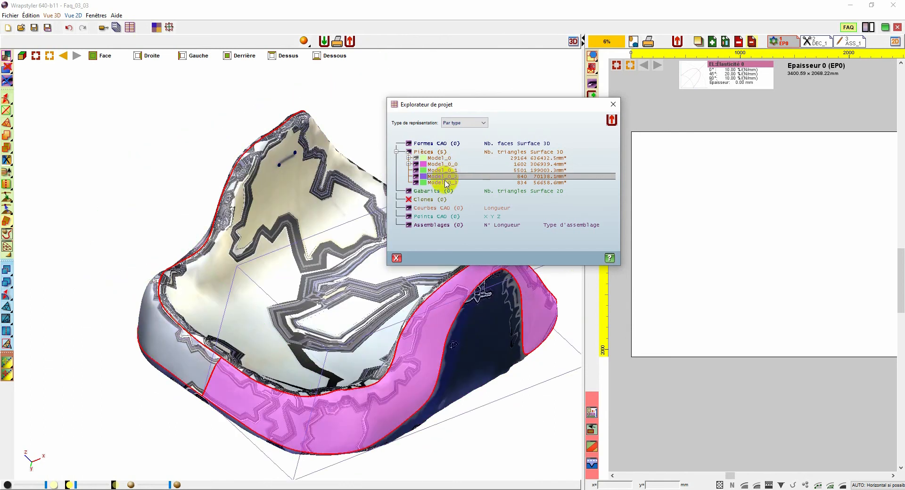
left_click(446, 182)
left_click(447, 164)
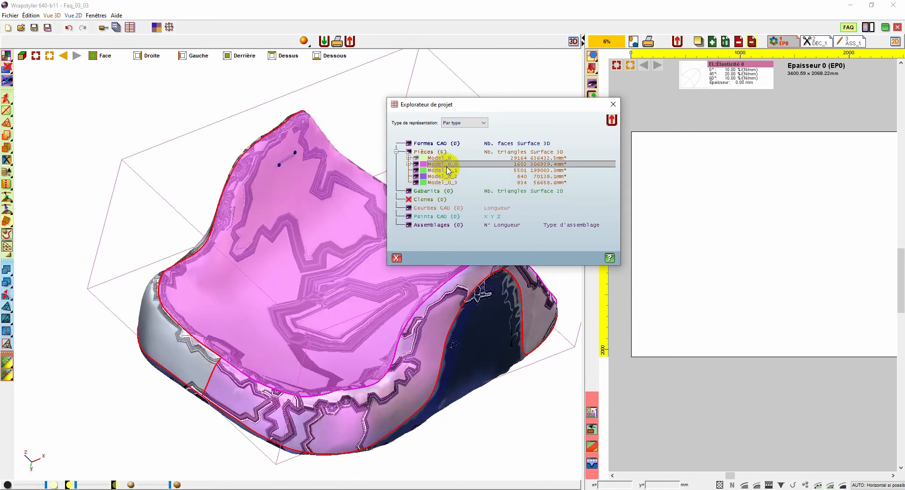
- Delete the unneeded outer shell piece Model_0_1 and check the remaining seat and border pieces
left_click(502, 367)
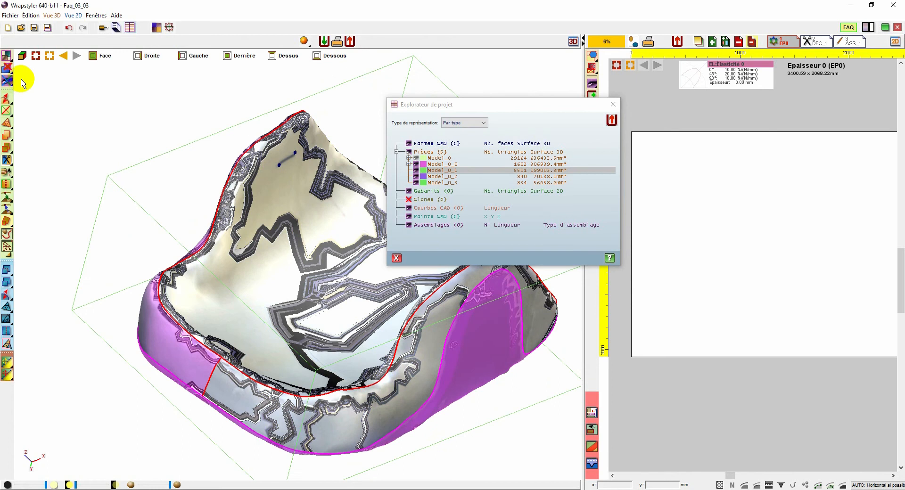
left_click(7, 67)
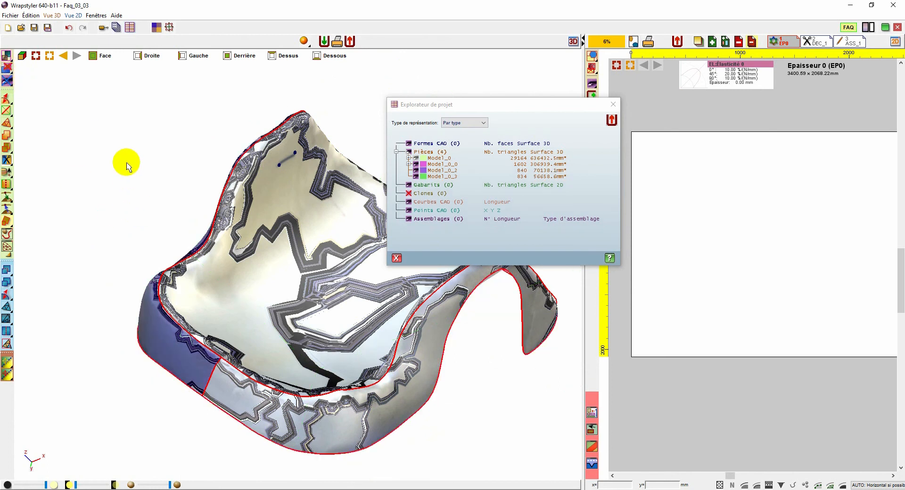
mouse_move(127, 165)
left_mouse_down()
mouse_move(127, 157)
mouse_move(142, 165)
mouse_move(125, 169)
left_mouse_up()
middle_click_drag(141, 221, 87, 217)
middle_click_drag(451, 367, 431, 370)
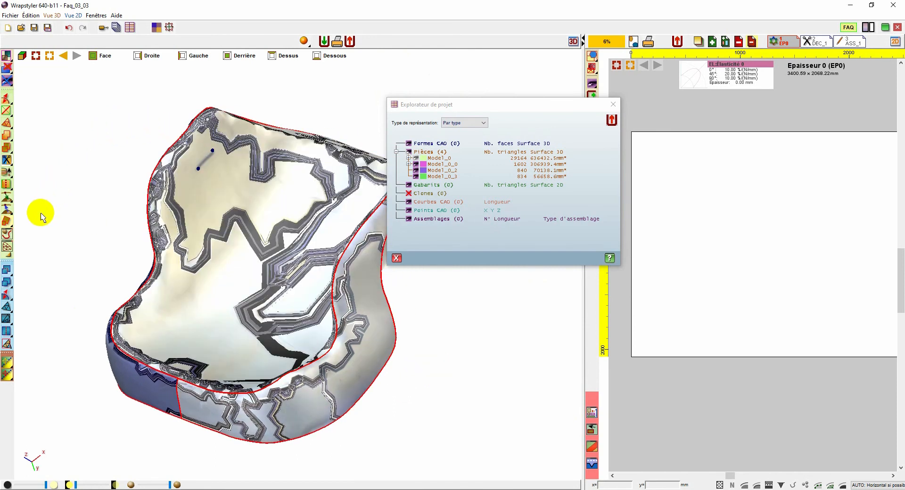
- Remove the OBJ texture from all meshes and close the mesh tools
left_click(7, 248)
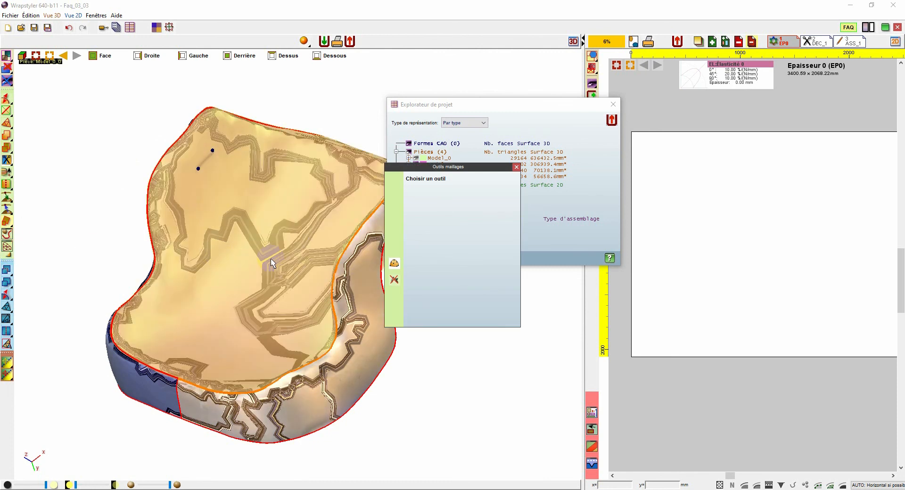
left_click(394, 281)
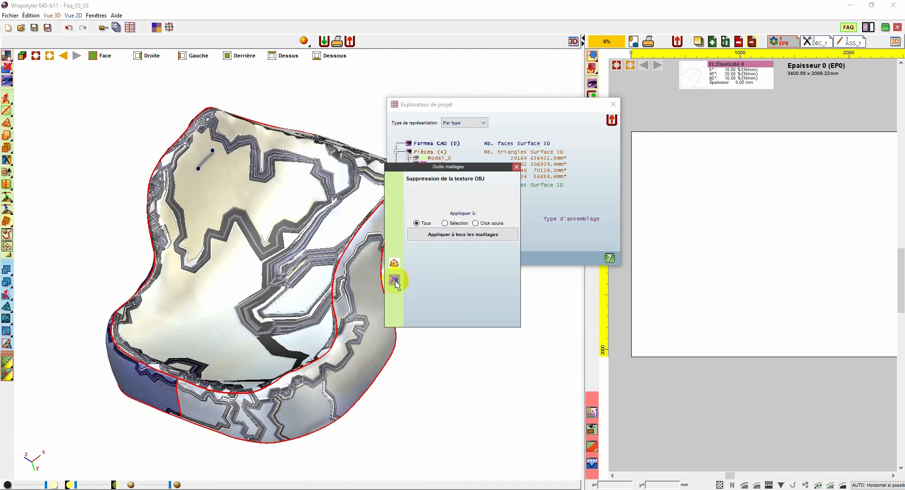
left_click(456, 238)
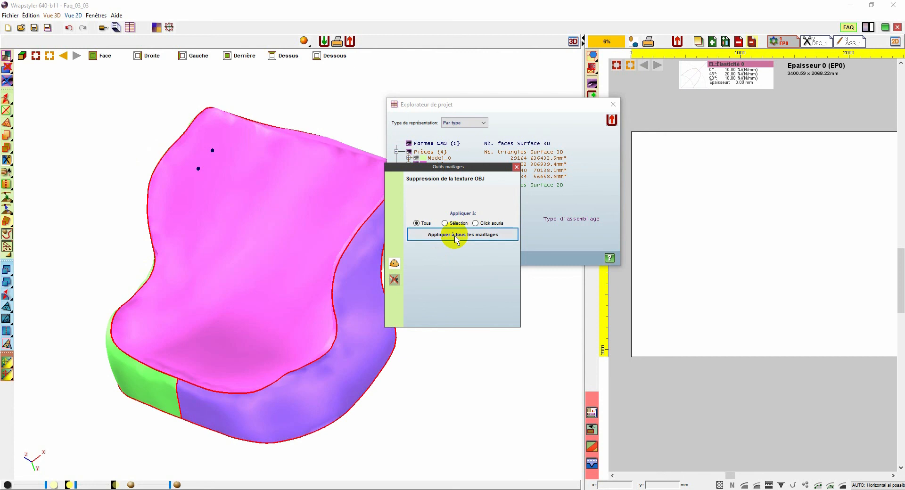
left_click(514, 167)
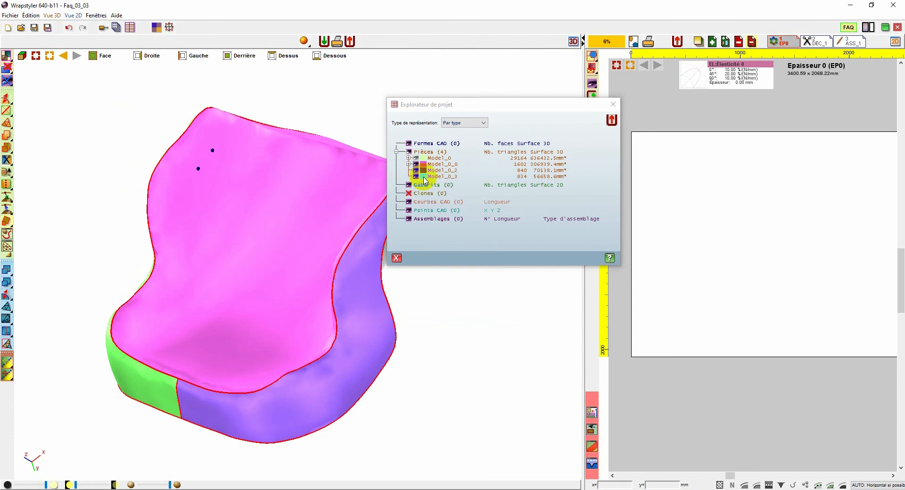
- Change the color of the border piece Model_0_3 to brown so it differs from its neighbors
left_click(424, 178)
left_click(445, 203)
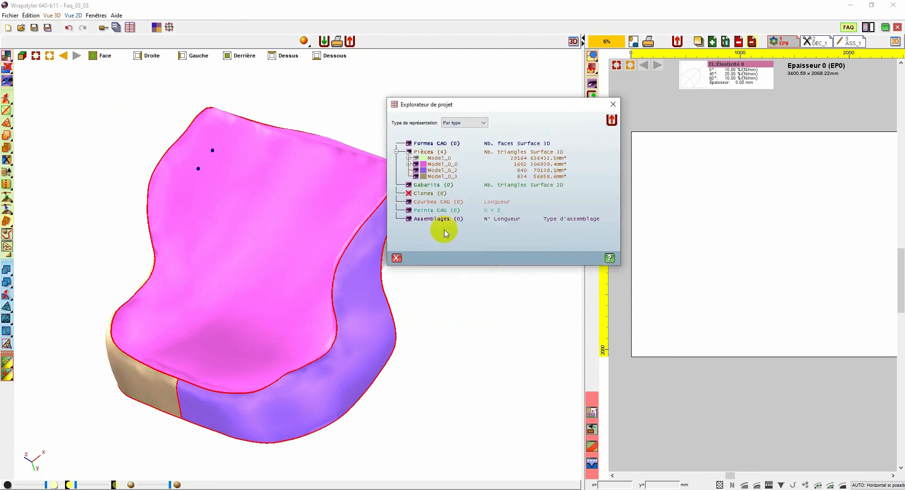
middle_click_drag(134, 254, 147, 255)
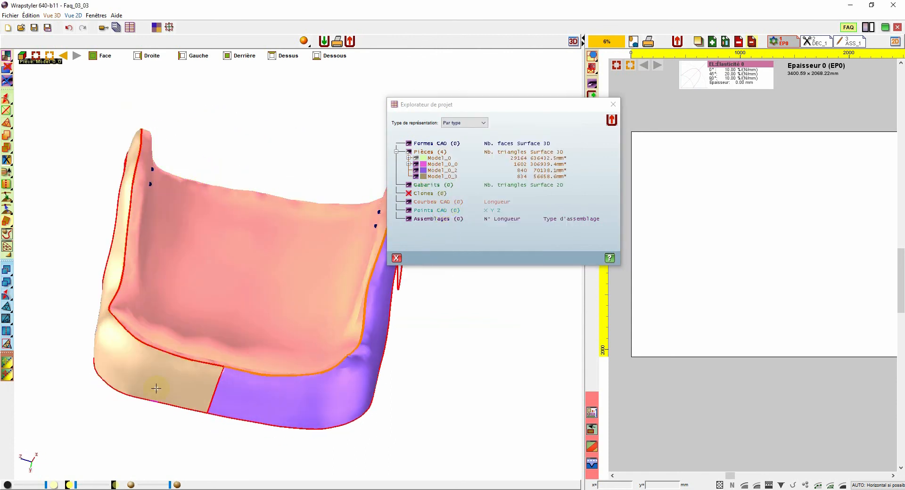
- Reduce the shininess of the 3D display and view the colored pieces from a different angle
left_click_drag(170, 485, 155, 485)
middle_click_drag(230, 313, 225, 311)
middle_click_drag(235, 260, 222, 307)
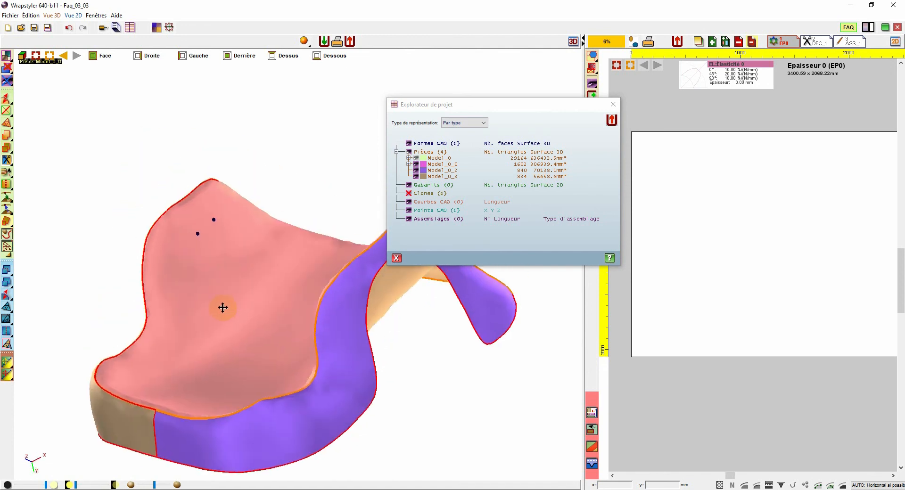
- Close the project explorer and join the two marker points on one side of the seat piece with a curve
scroll(227, 228, "up", 5)
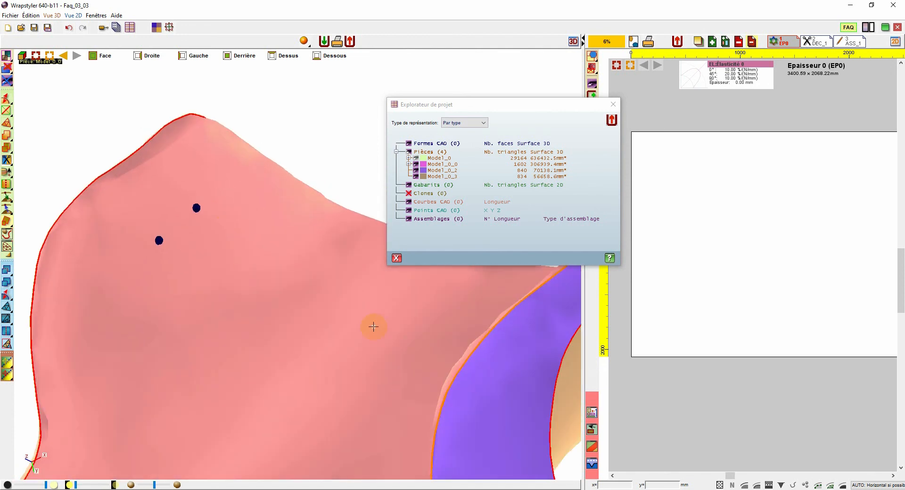
middle_click_drag(374, 327, 385, 328)
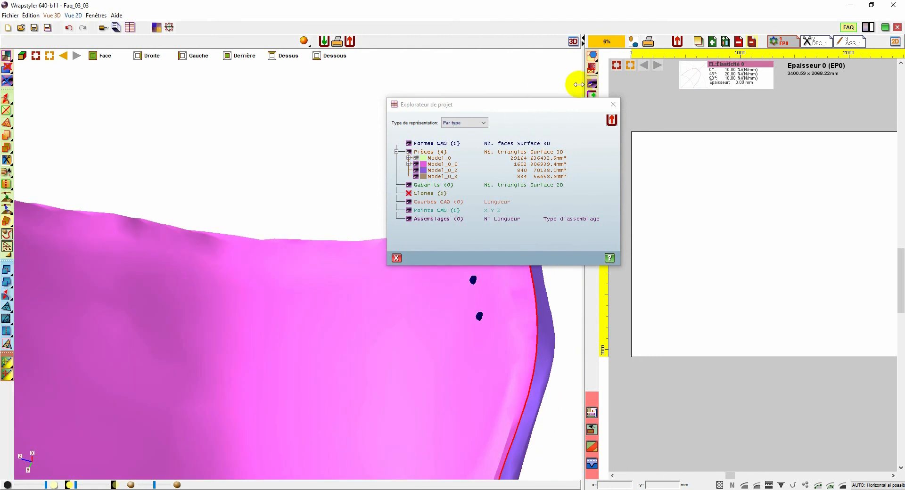
left_click(613, 104)
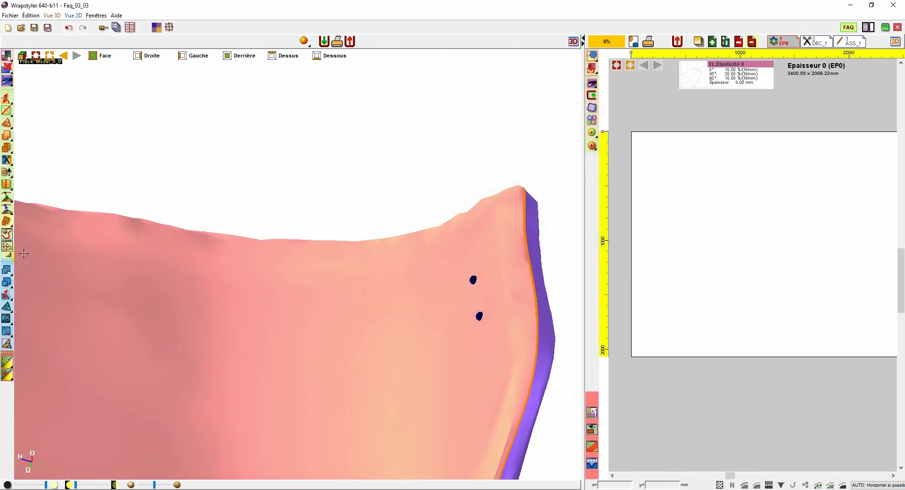
left_click(7, 234)
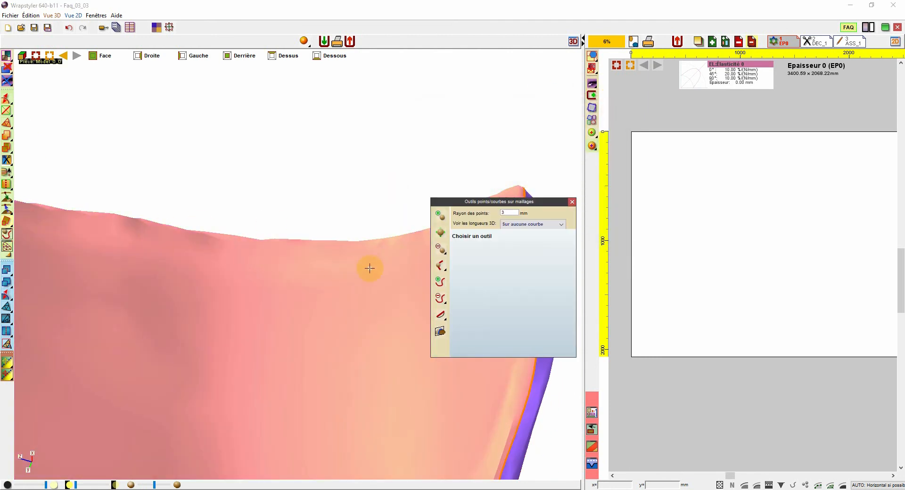
left_click(439, 280)
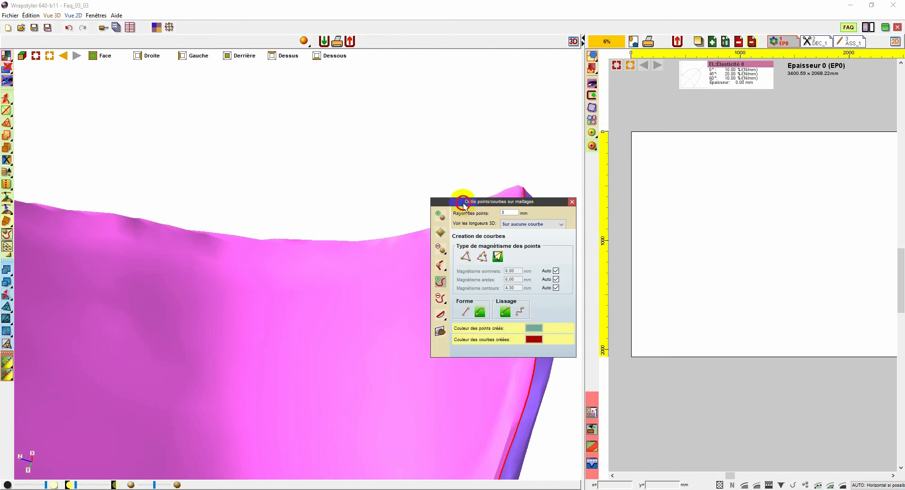
left_click_drag(462, 201, 283, 174)
left_click(472, 278)
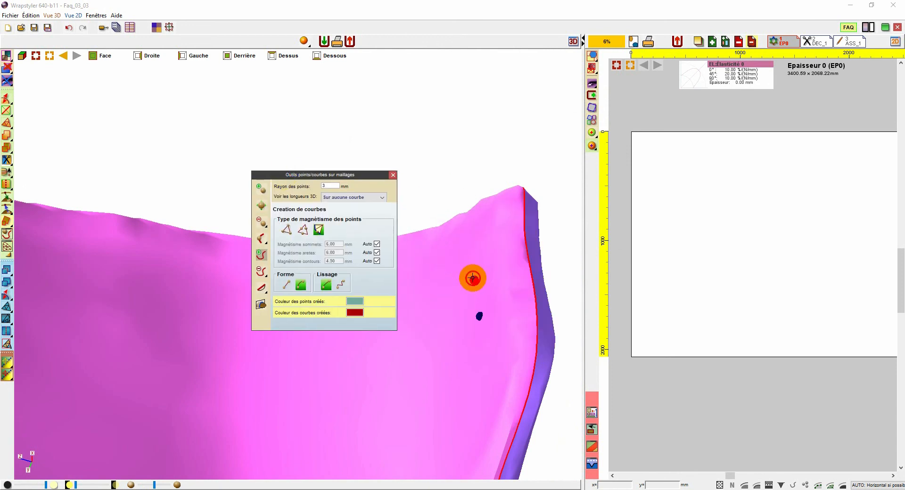
left_click(478, 314)
right_click(479, 314)
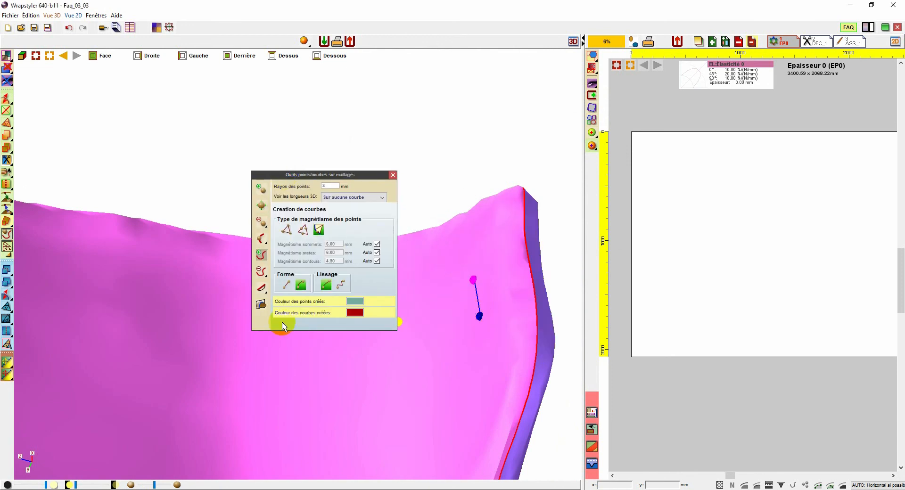
- Connect the two marker points on the opposite side of the seat piece with a curve
middle_click_drag(245, 321, 189, 307)
scroll(174, 288, "up", 3)
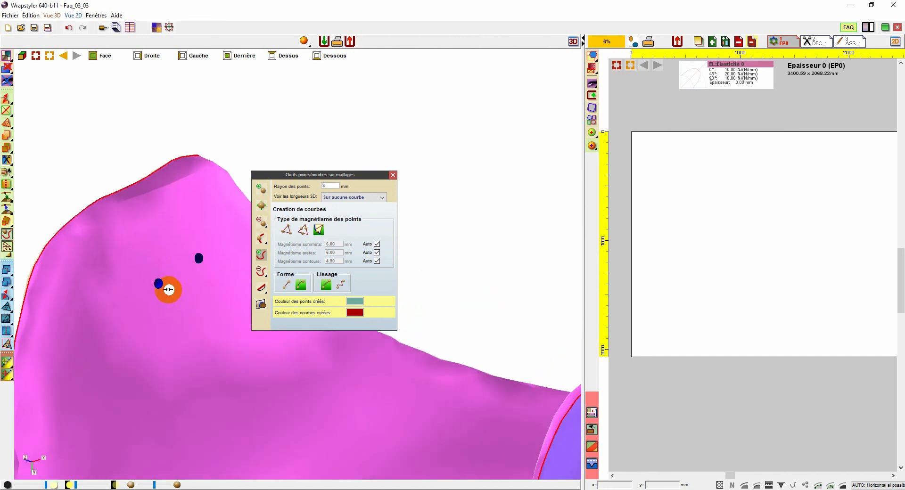
left_click(158, 286)
left_click(199, 260)
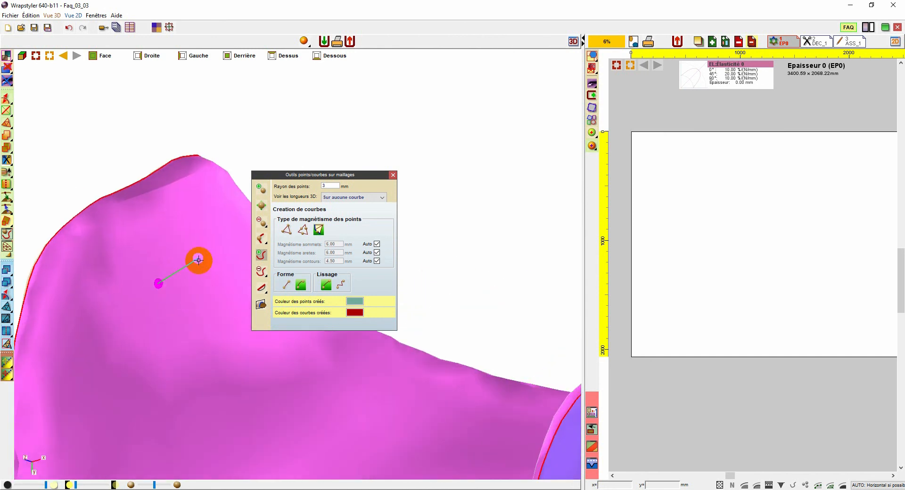
right_click(198, 260)
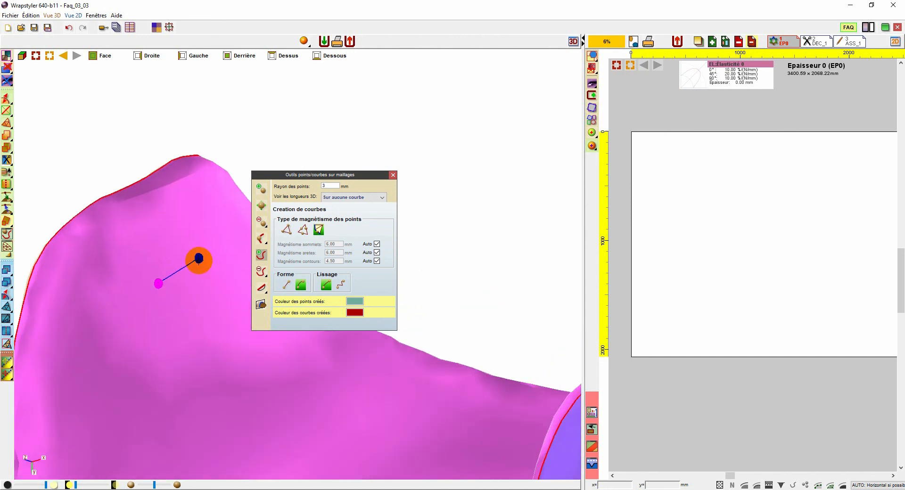
- Flatten all pieces onto sheet EP0 with 0.01% precision, keeping the 10 mm allowances, template arrangement and sheet size adaptation enabled
left_click(306, 41)
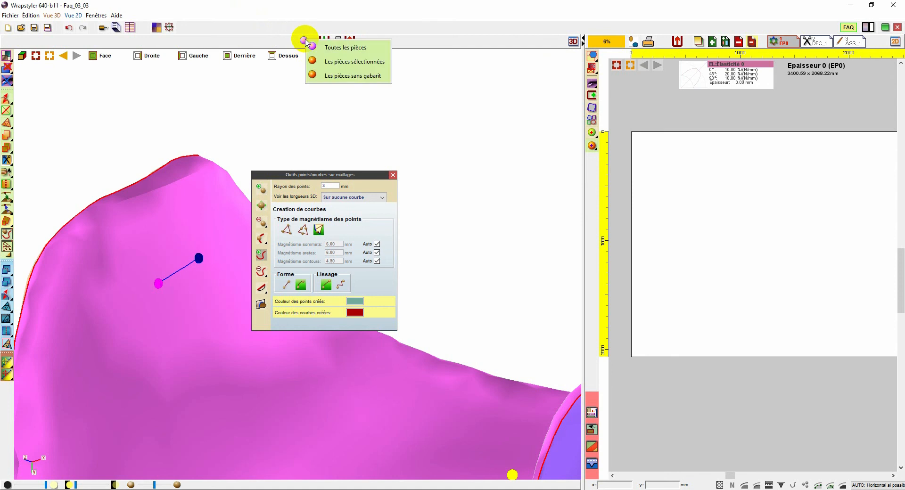
left_click(348, 49)
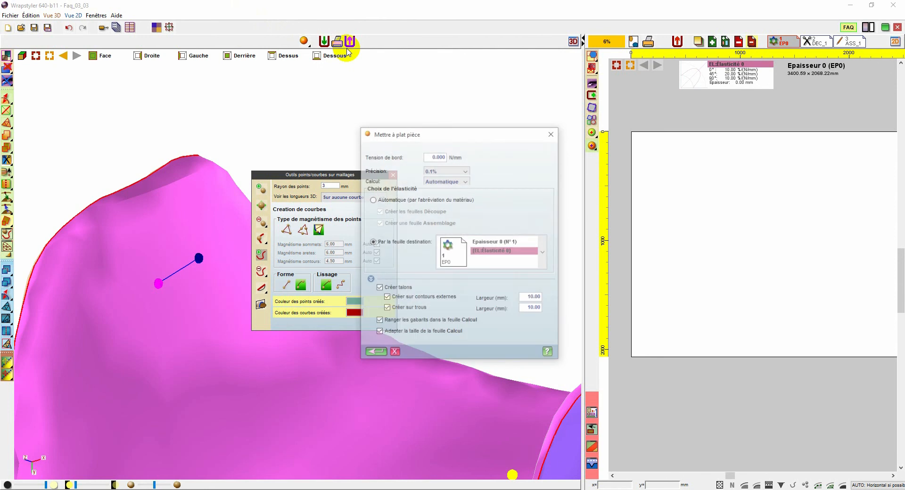
left_click(465, 172)
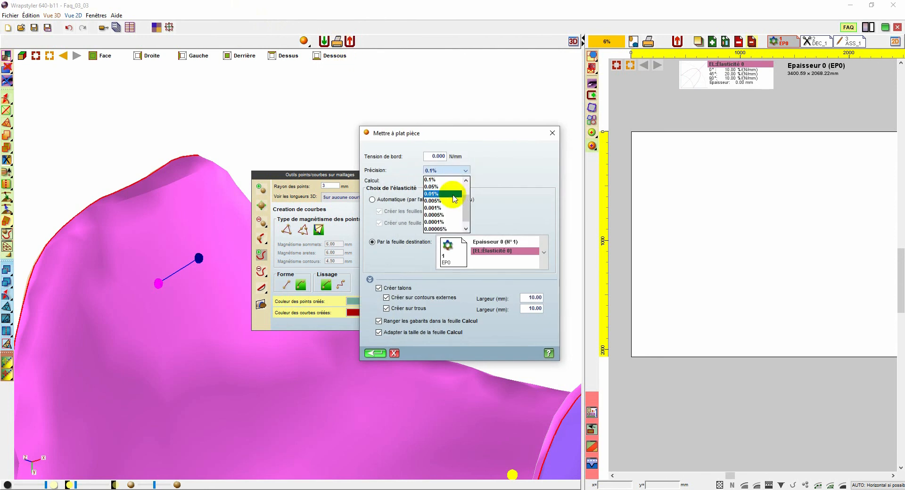
left_click(453, 194)
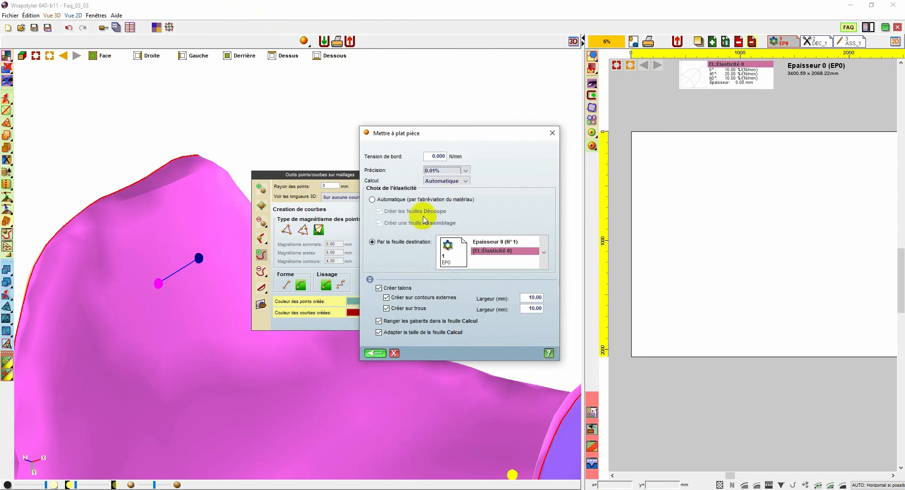
left_click(530, 298)
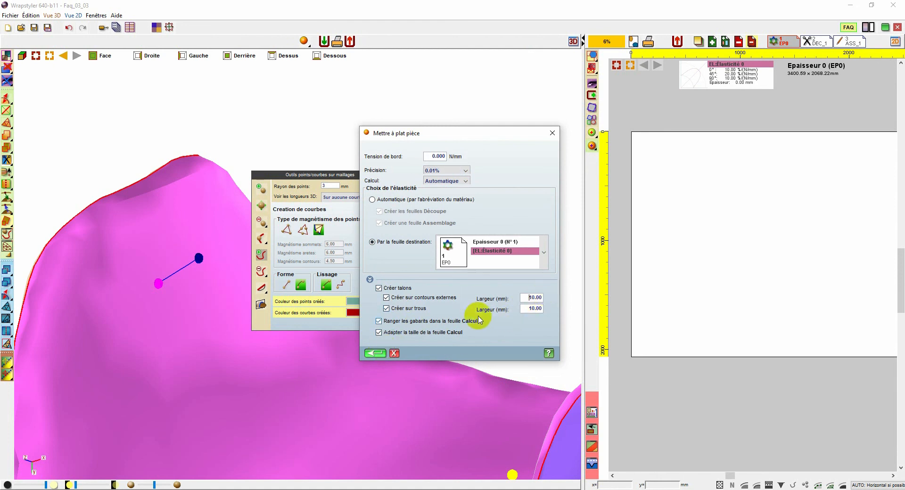
left_click(407, 324)
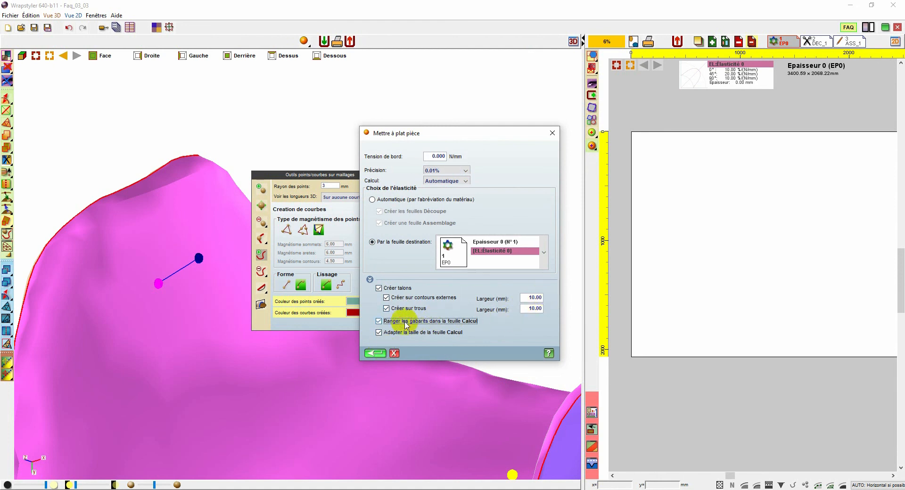
left_click(379, 333)
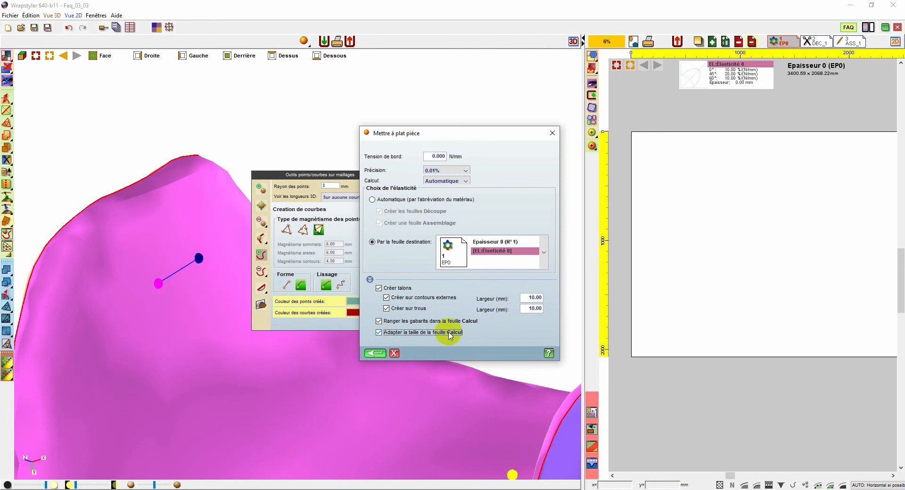
left_click(376, 354)
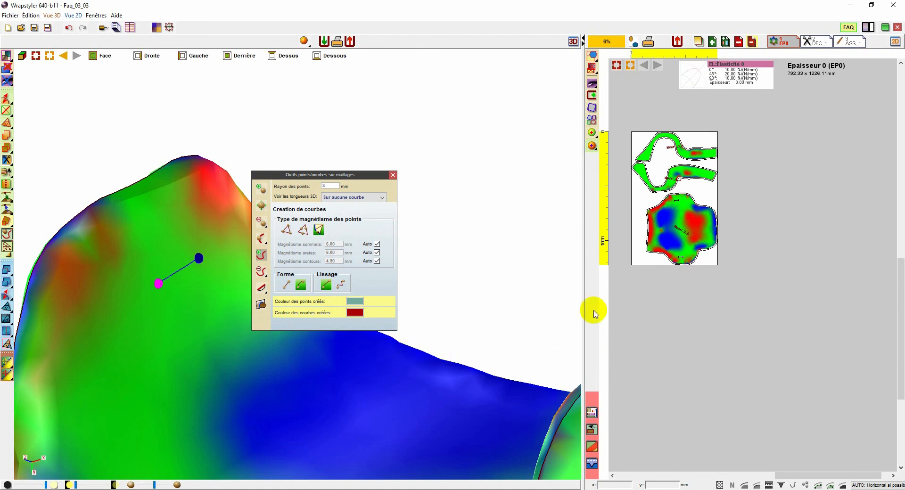
- Widen the 2D view and zoom in on the marker curve of the flattened template Model_0_0
scroll(671, 208, "up", 5)
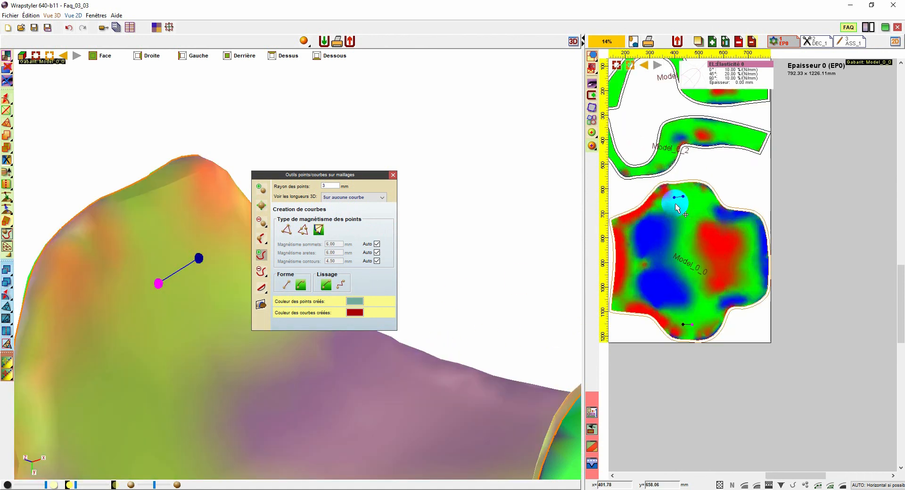
left_click_drag(584, 181, 363, 175)
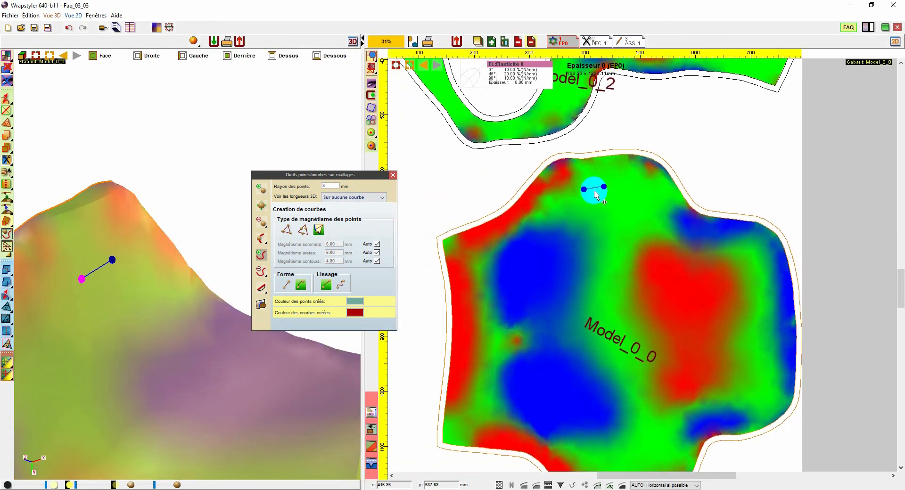
- Try drawing a three-point curve on the 3D seat piece, check it on the flattened template, and undo it
left_click(263, 255)
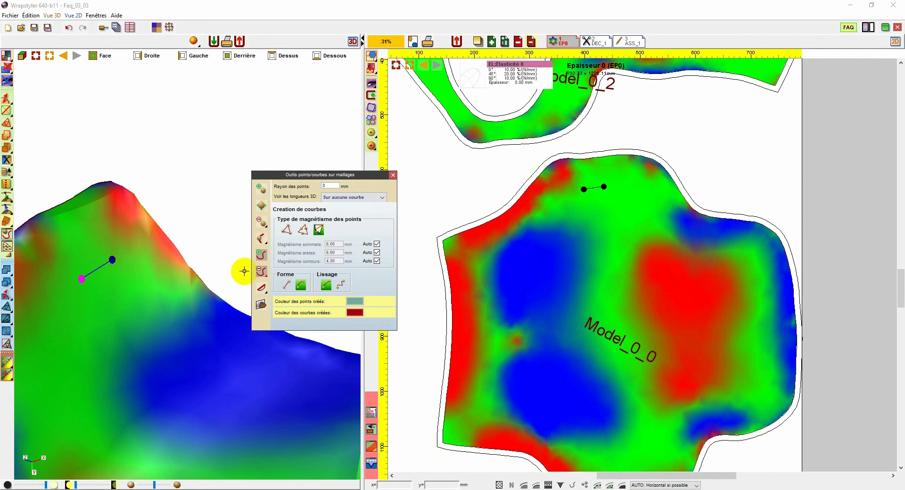
scroll(158, 325, "down", 2)
scroll(158, 326, "down", 1)
left_click(147, 303)
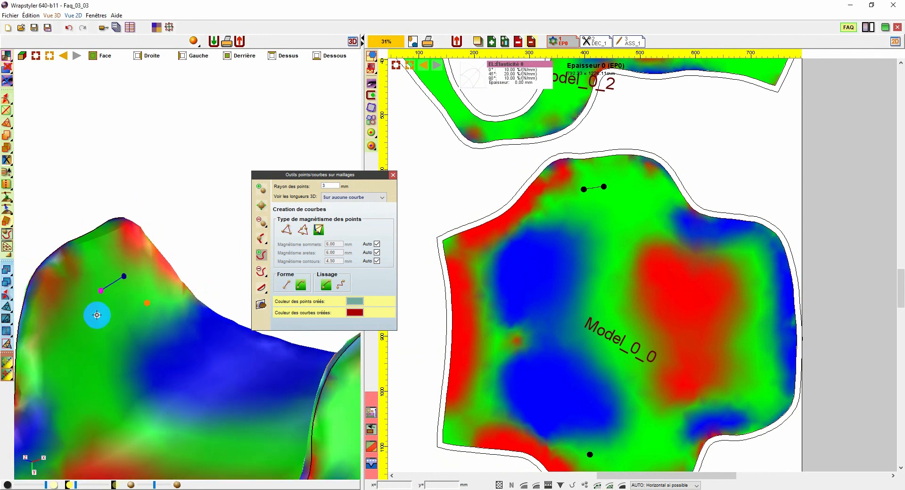
left_click(97, 315)
left_click(100, 363)
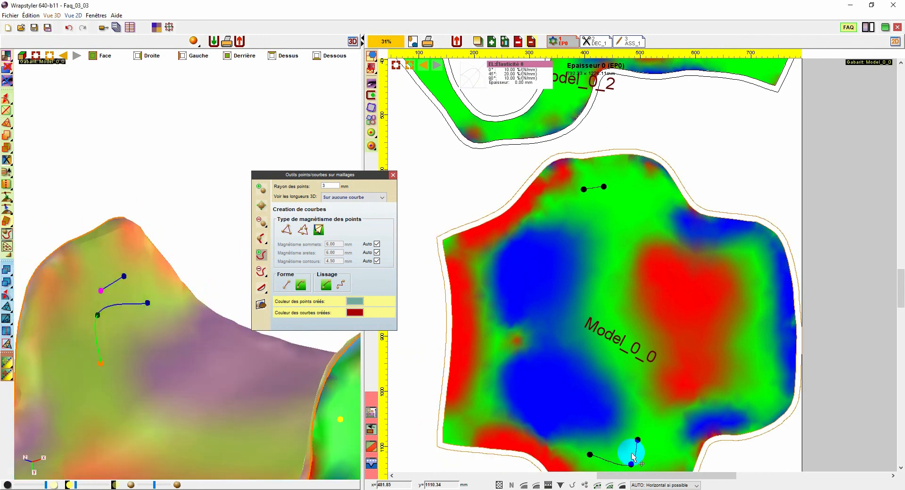
middle_click_drag(643, 428, 659, 324)
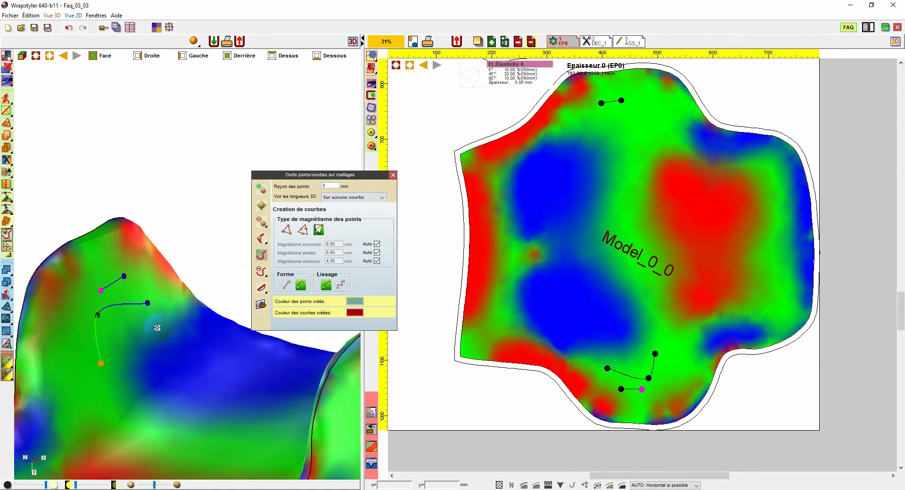
key("ctrl+z")
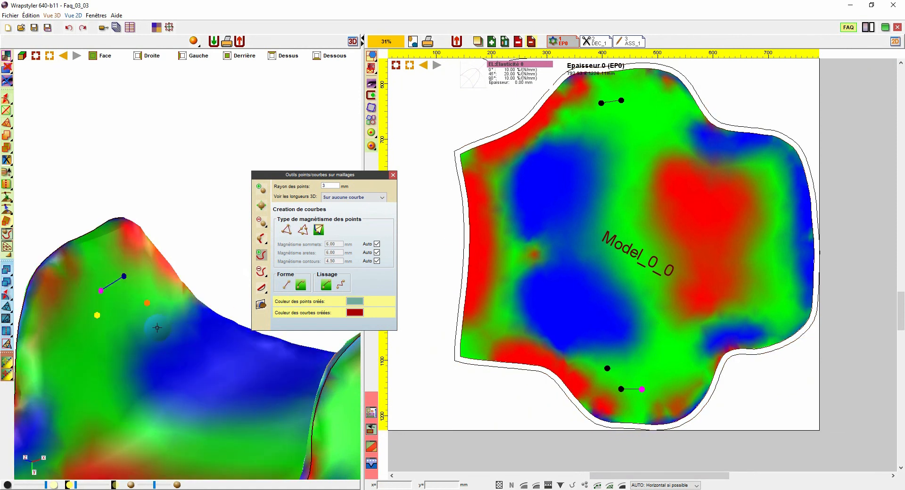
left_click(171, 257)
key("Escape")
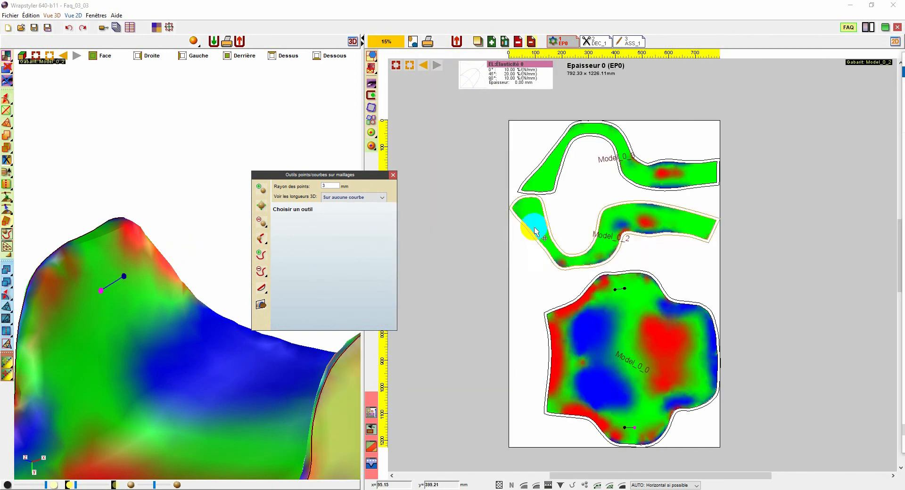
- Close the point and curve tools and switch to the empty cutting sheet DEC_1
left_click(393, 175)
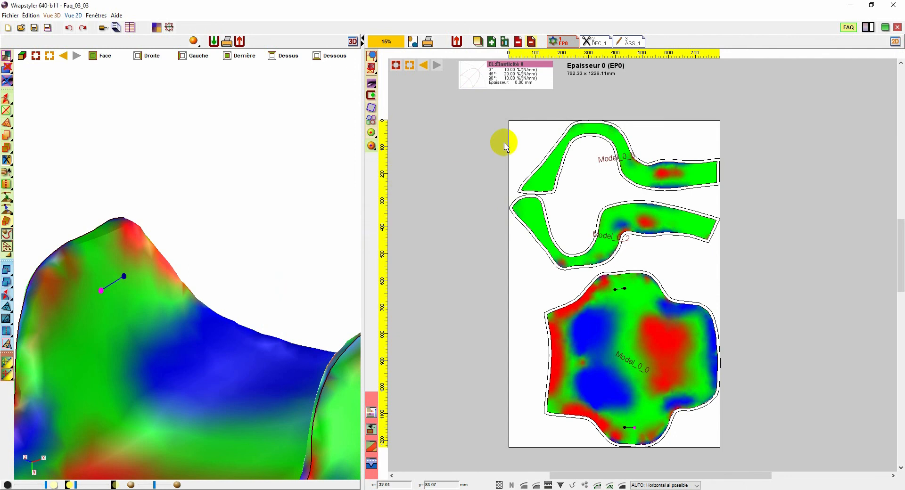
left_click(596, 42)
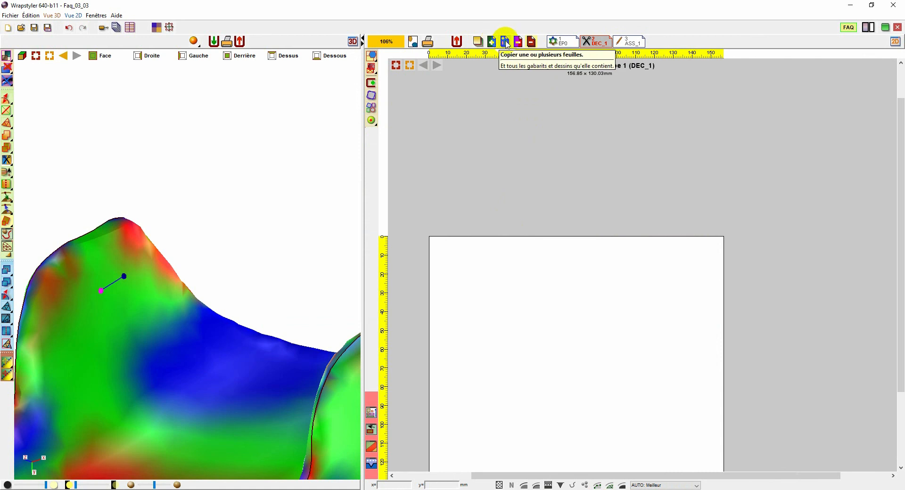
left_click(477, 43)
key("Escape")
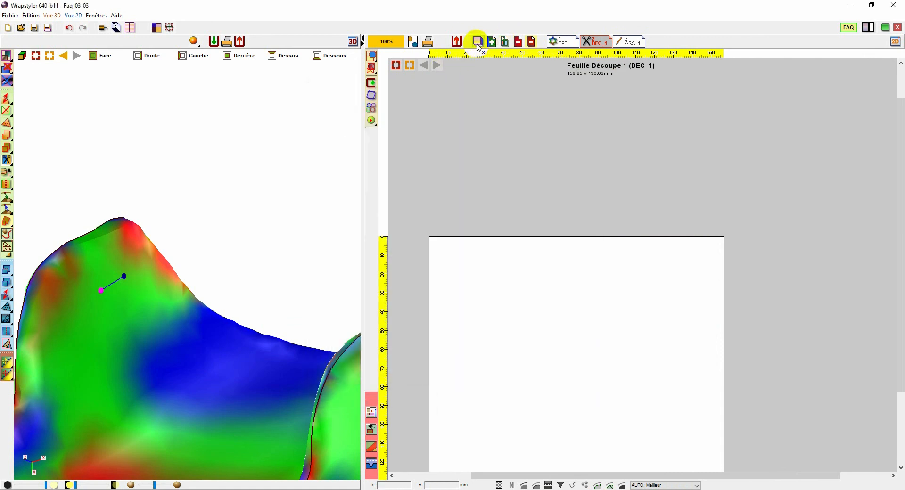
scroll(467, 165, "down", 1)
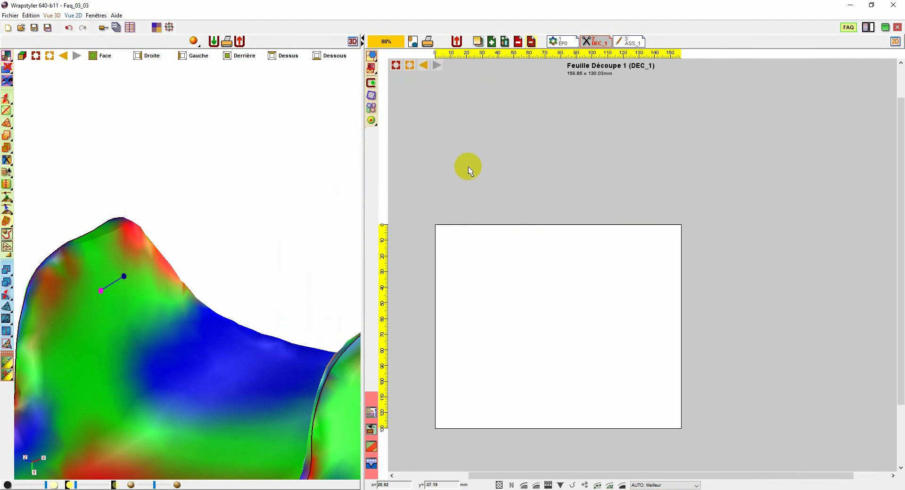
middle_click_drag(467, 166, 457, 132)
- Import all templates, Model_0_0, Model_0_2 and Model_0_3, into the cutting sheet and adapt the sheet size to them
left_click(372, 82)
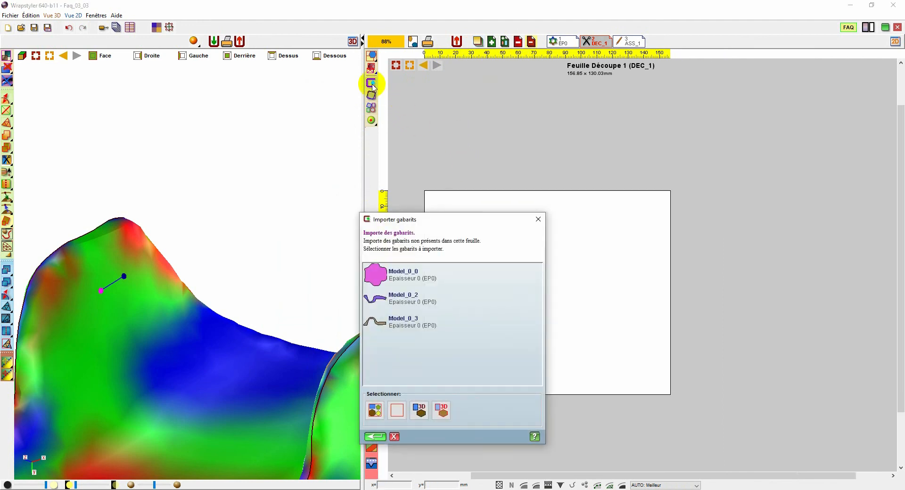
left_click(375, 409)
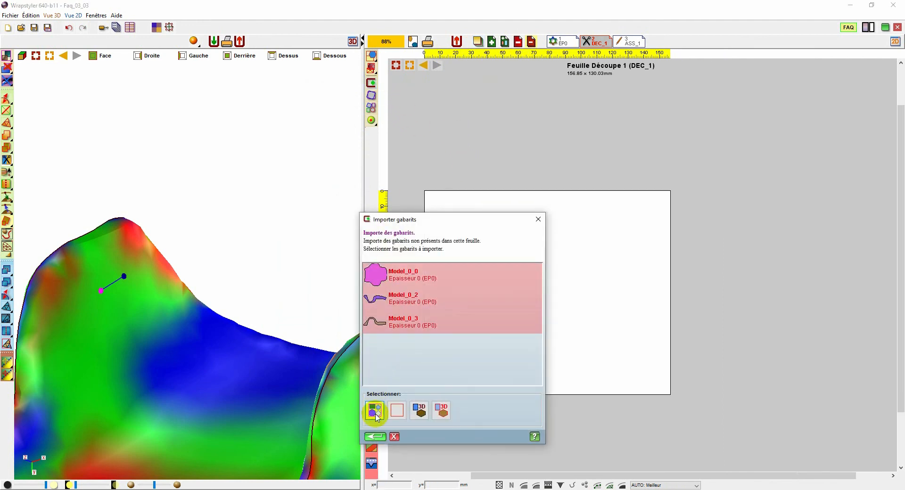
left_click(375, 436)
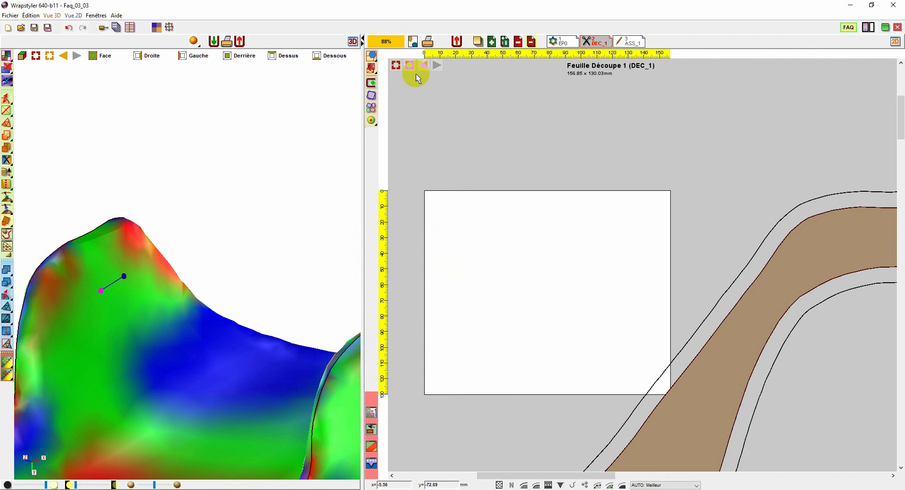
left_click(412, 41)
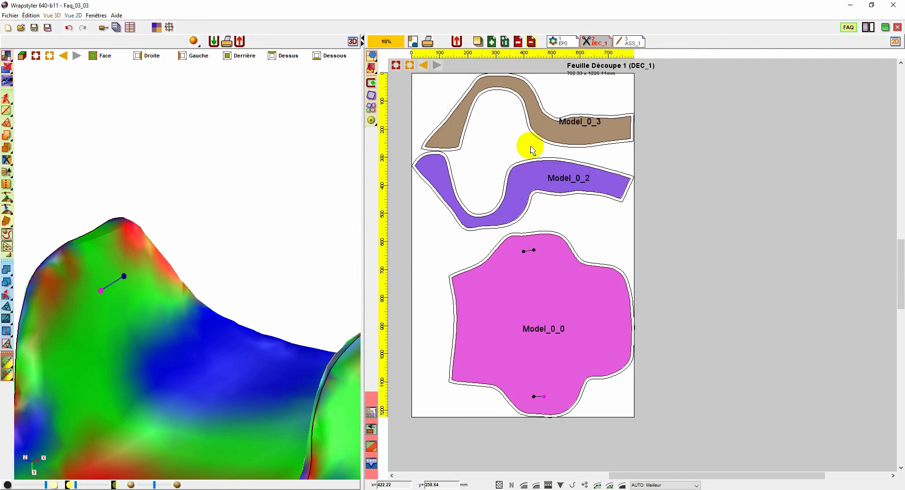
middle_click_drag(530, 146, 545, 164)
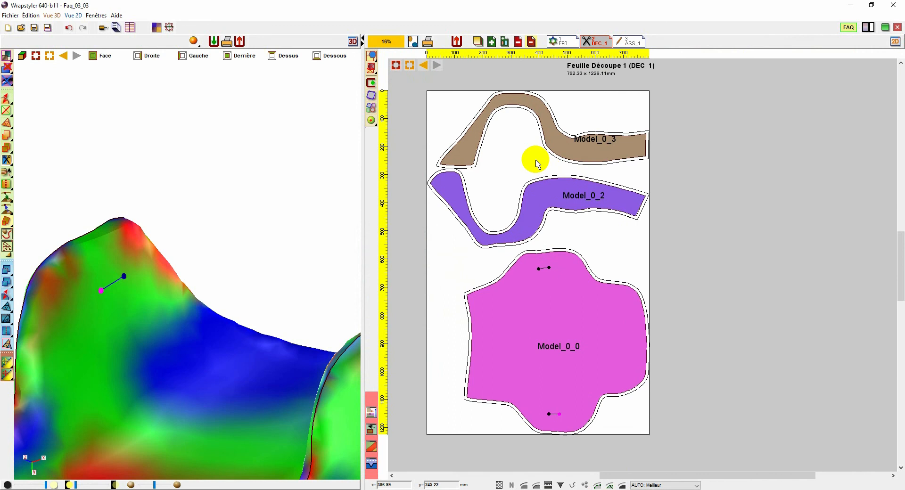
left_click(523, 233)
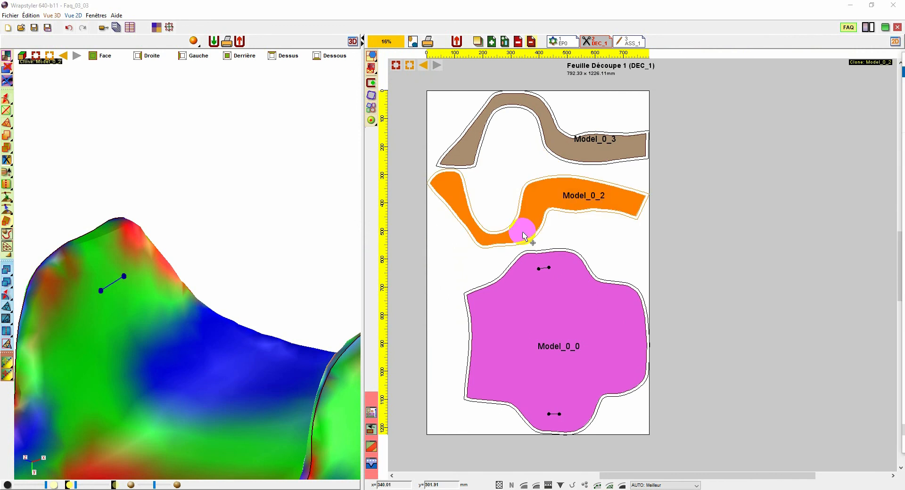
left_click(585, 156)
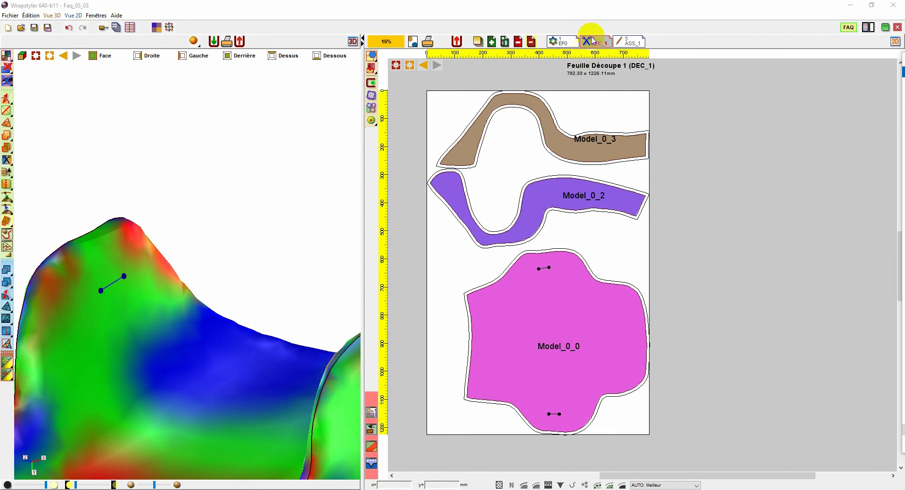
- Start a 2D export of the current cutting sheet in the DXF AAMA format
left_click(458, 41)
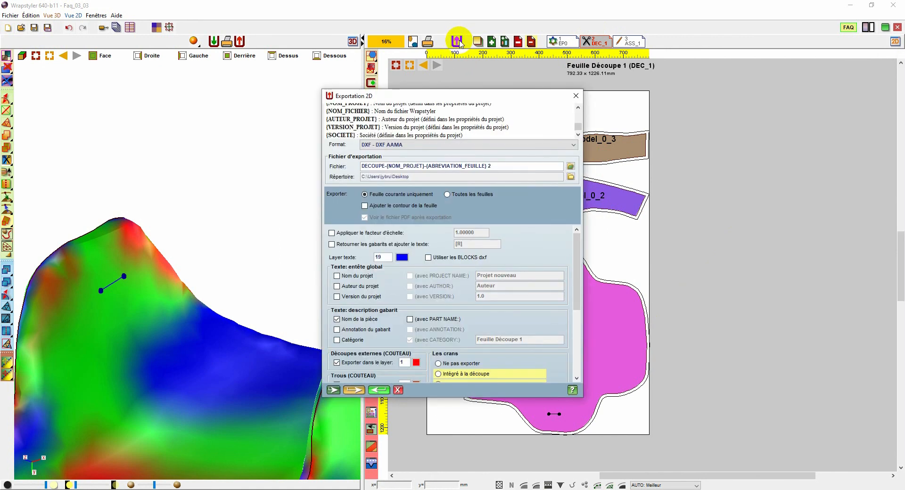
left_click_drag(457, 90, 460, 29)
left_click(443, 83)
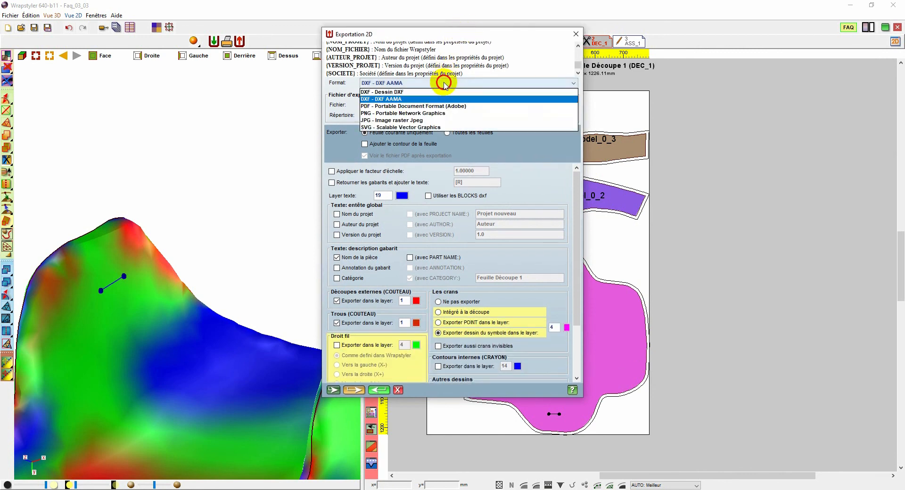
left_click(429, 99)
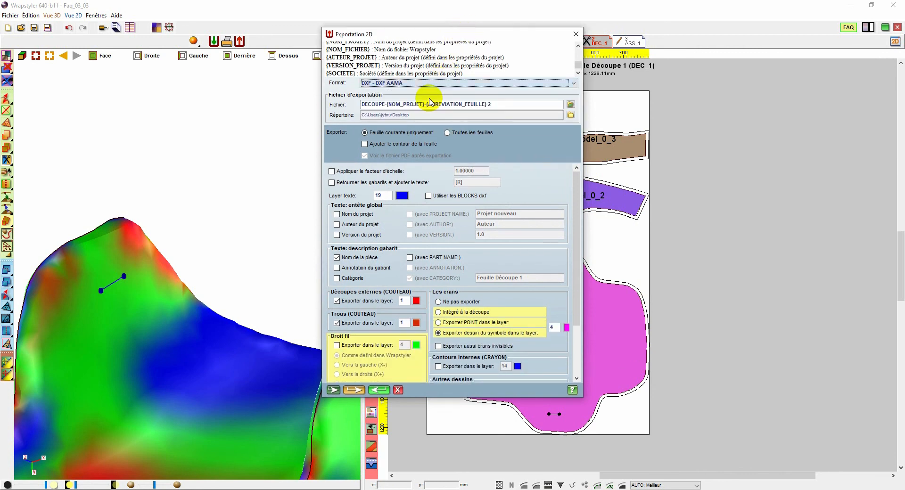
- Replace the export file name with cutting and check the destination folder on the Desktop
left_click(494, 103)
left_click(513, 104)
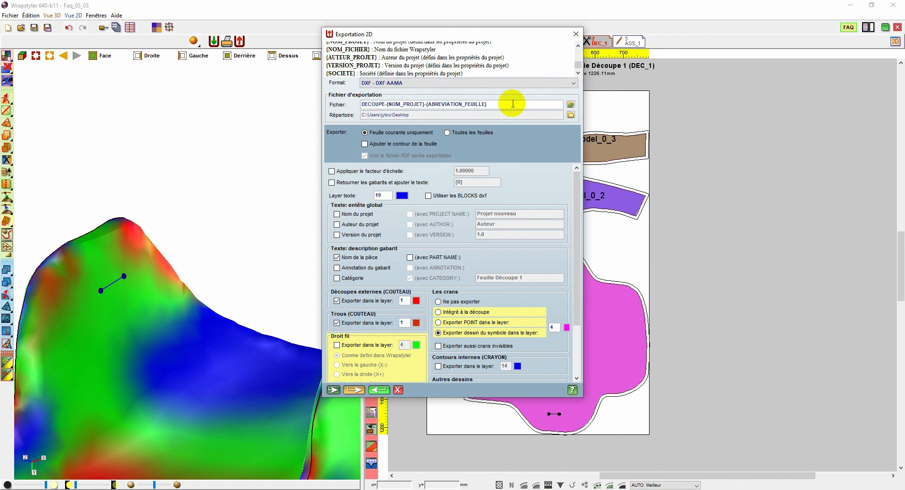
left_click_drag(512, 104, 359, 104)
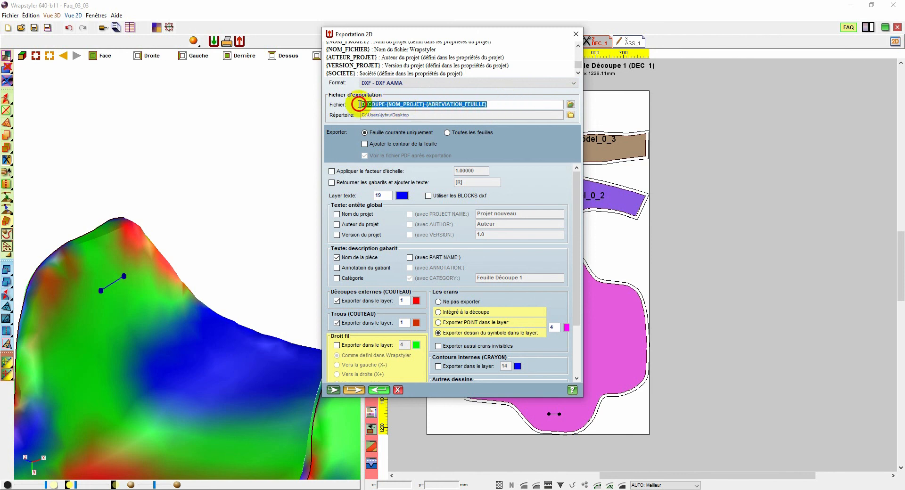
type("cutting")
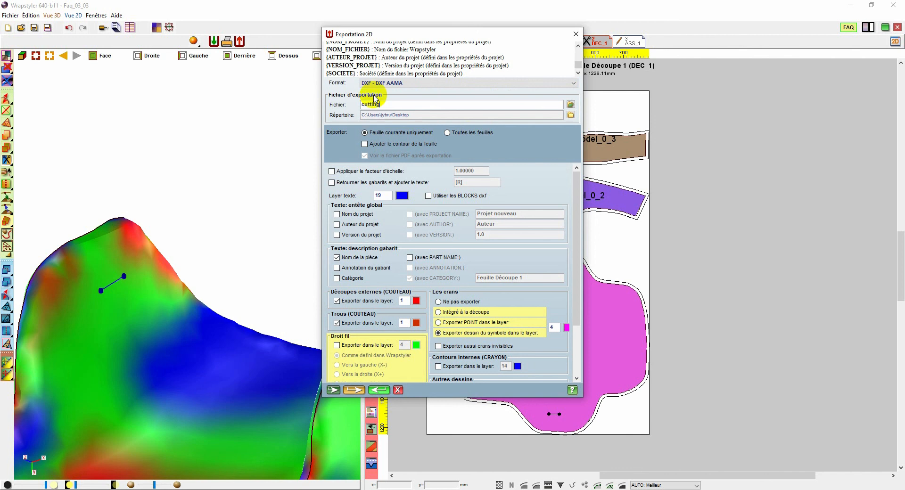
double_click(404, 115)
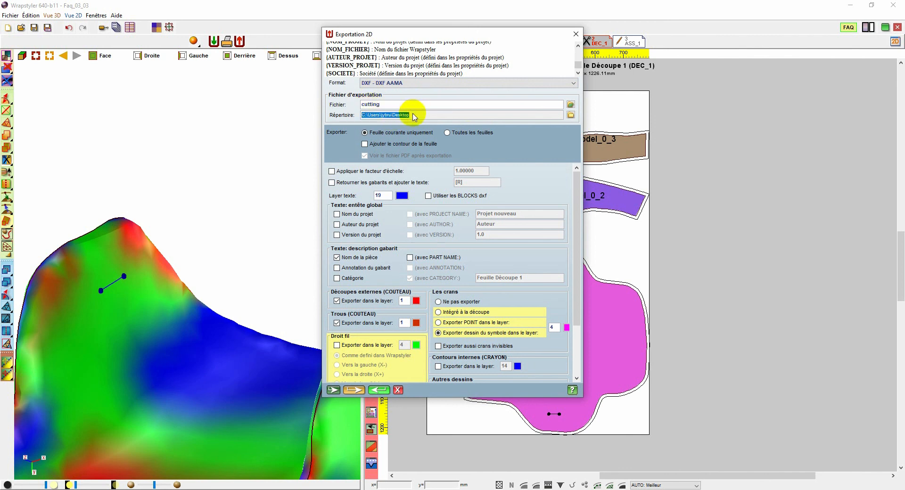
- Exclude the notches from the DXF export
left_click(438, 302)
scroll(410, 311, "down", 1)
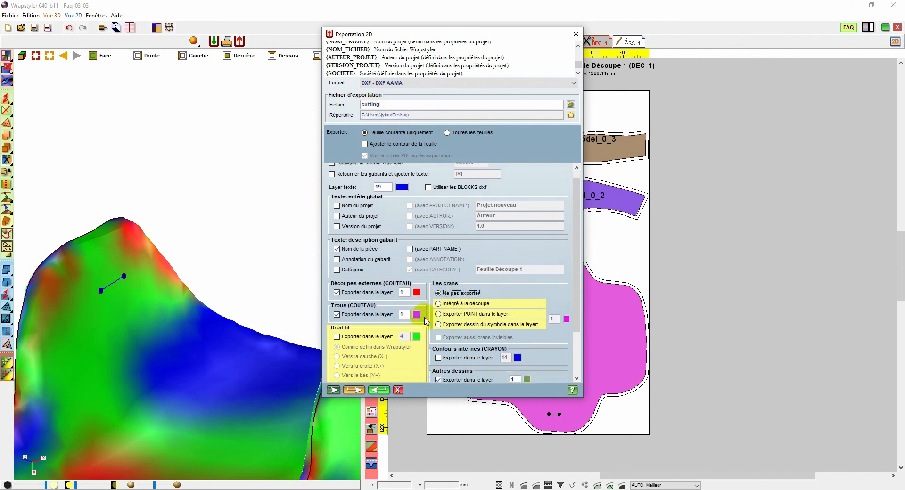
scroll(401, 313, "down", 1)
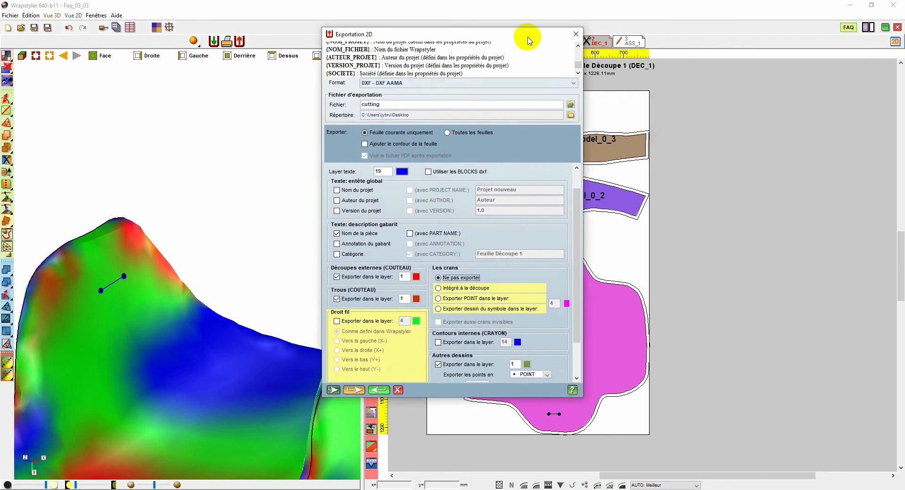
- Keep the other drawings exported to layer 1, the same layer as the external cuts, and run the export
left_click_drag(524, 34, 328, 53)
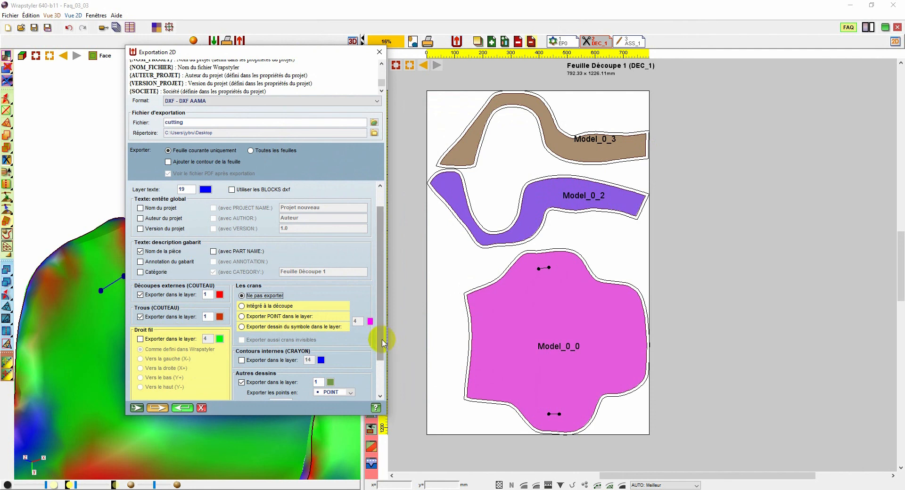
left_click_drag(382, 341, 376, 371)
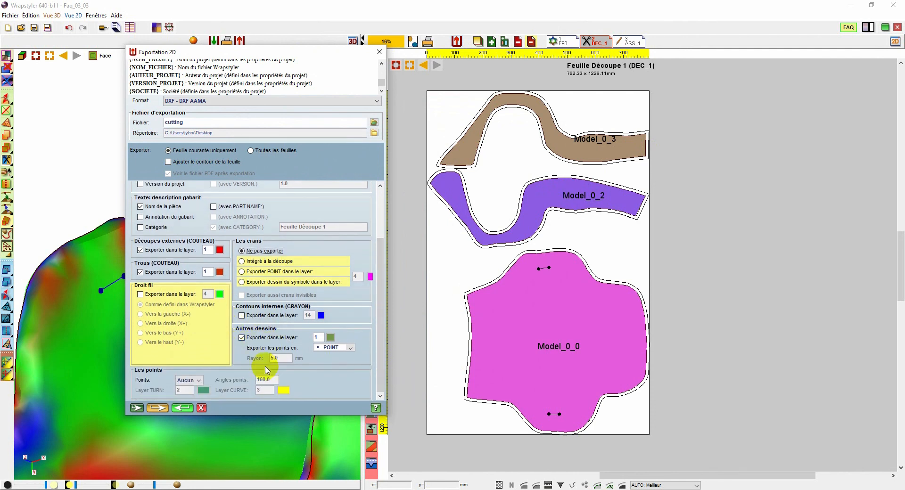
left_click(272, 339)
left_click(272, 338)
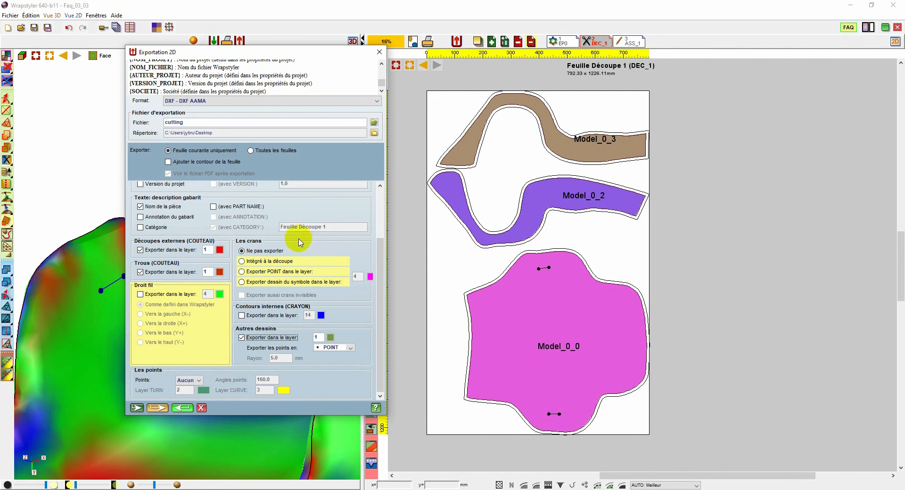
left_click(320, 338)
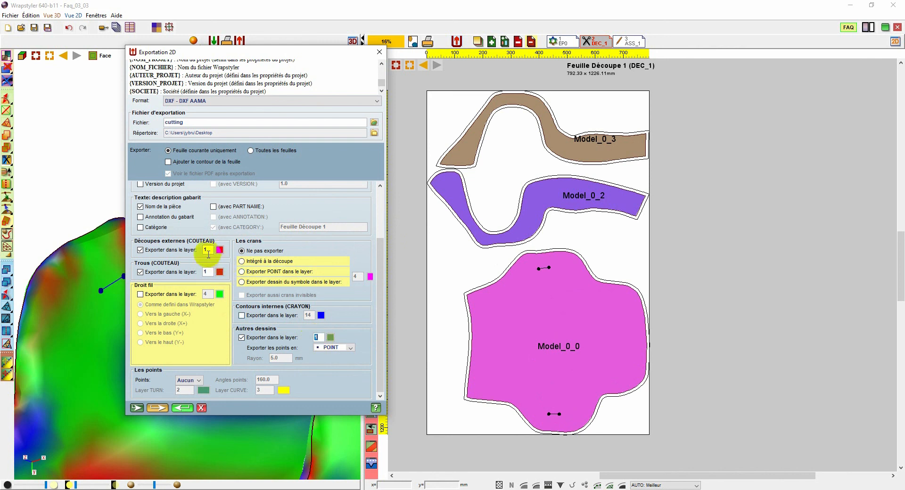
left_click(323, 339)
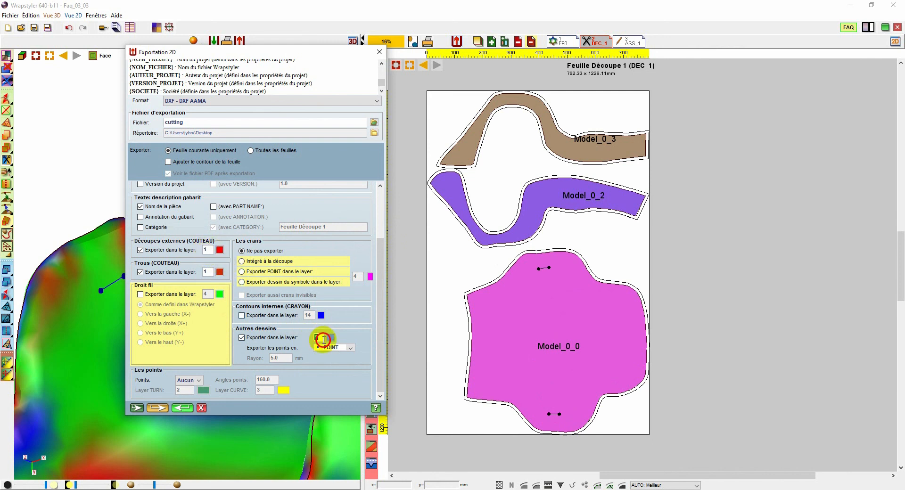
left_click(320, 339)
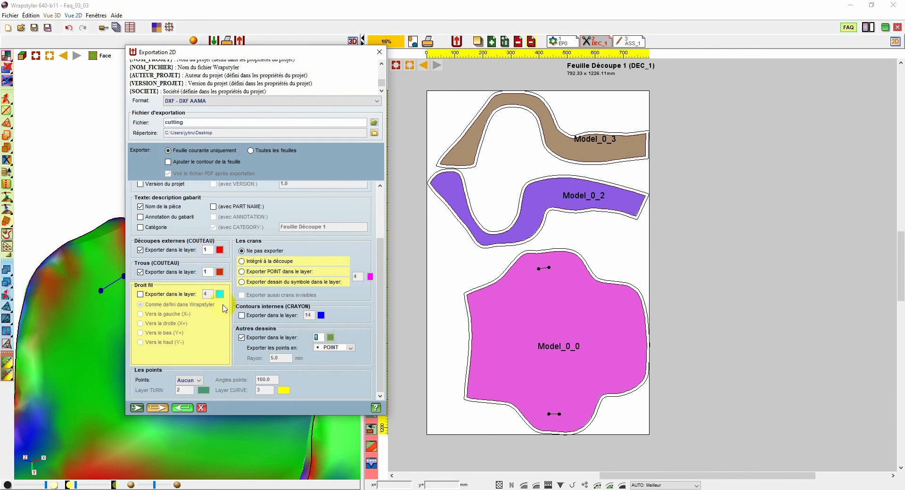
left_click(183, 408)
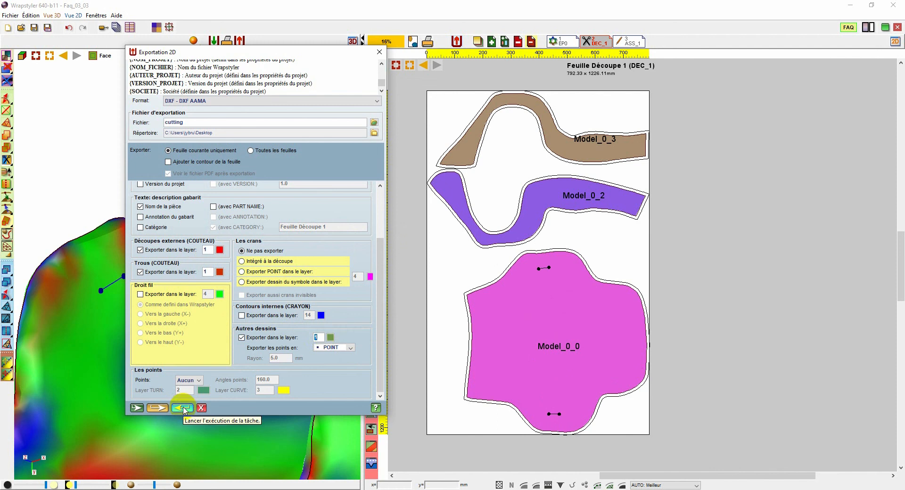
- Switch to the exported cutting drawing in Rhino 7, select the Model_0_3 label and make layer 0 current
left_click(516, 236)
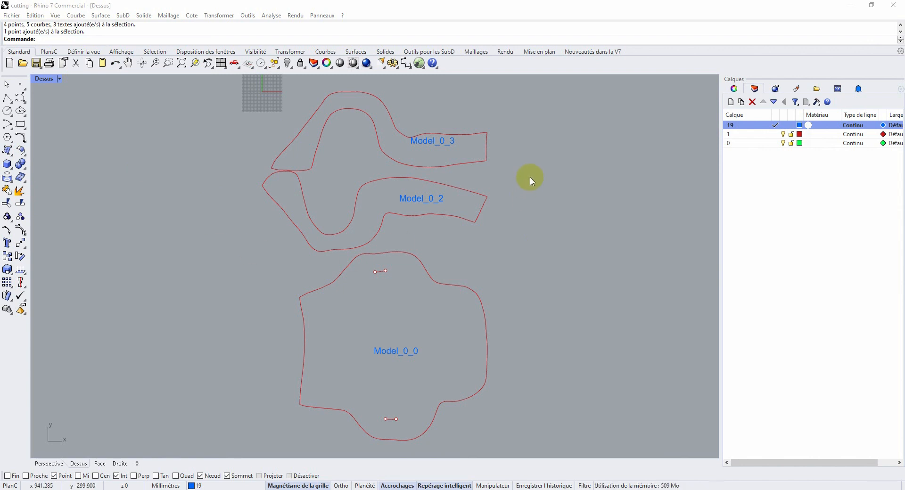
left_click(426, 143)
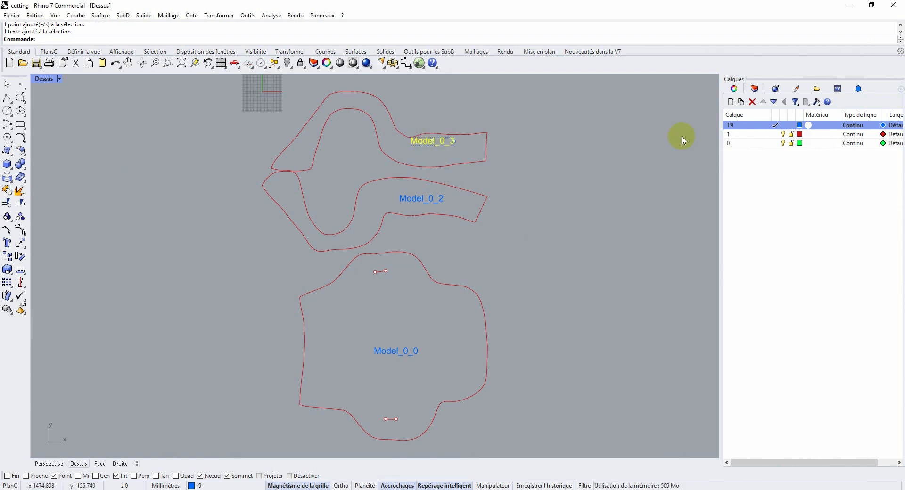
left_click(776, 138)
left_click(777, 144)
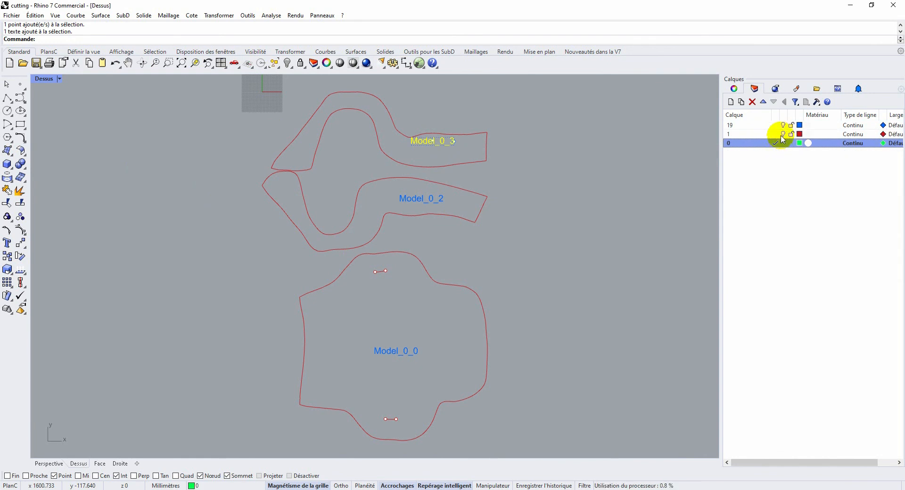
- Toggle the visibility of layers 1 and 19 to examine their contents, and inspect the piece outlines up close
left_click(782, 135)
left_click(782, 135)
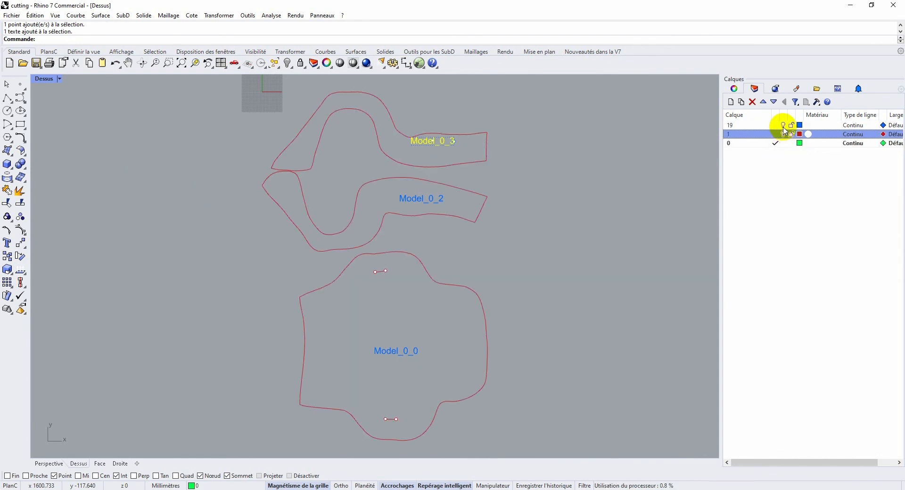
left_click(783, 127)
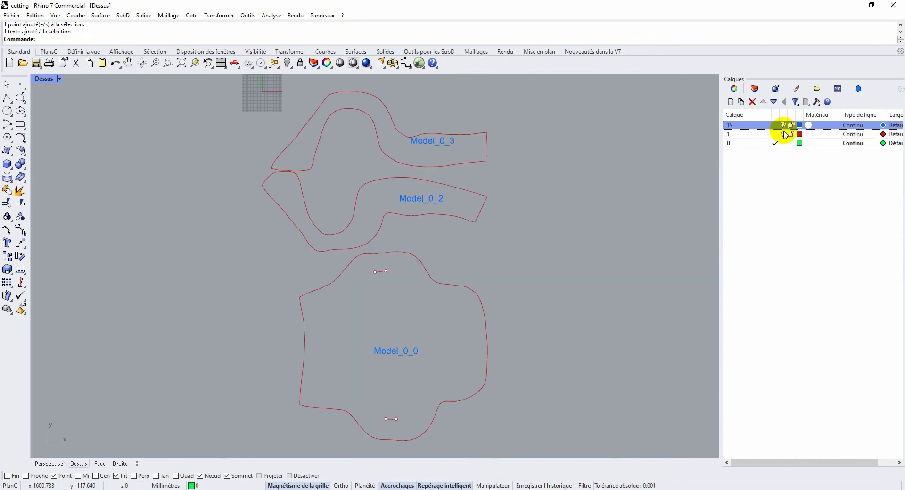
left_click(783, 134)
left_click(783, 134)
scroll(545, 165, "up", 2)
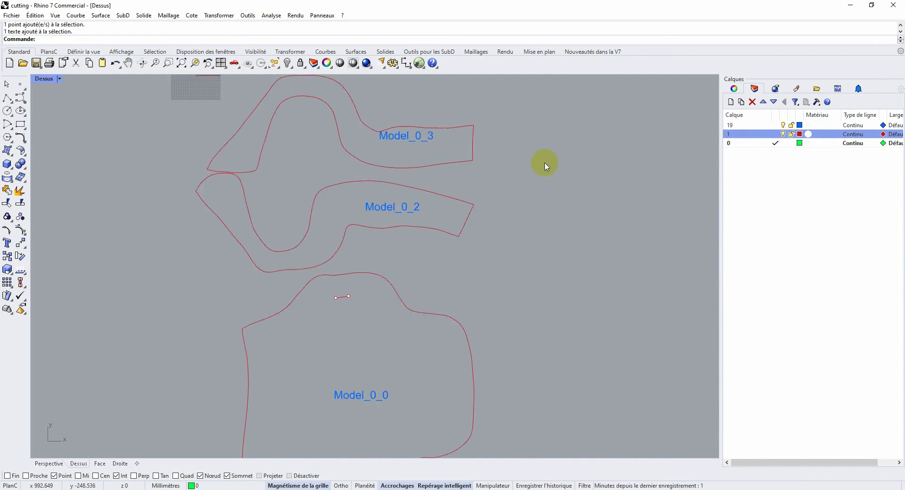
scroll(546, 166, "up", 1)
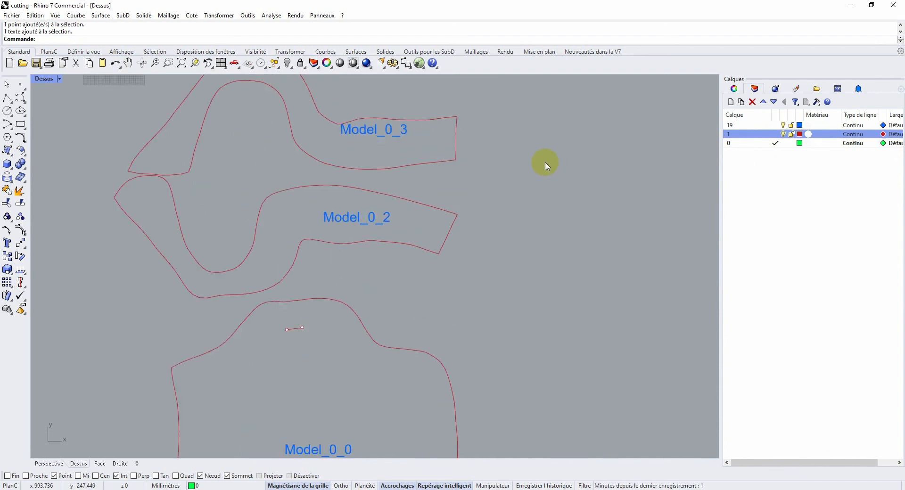